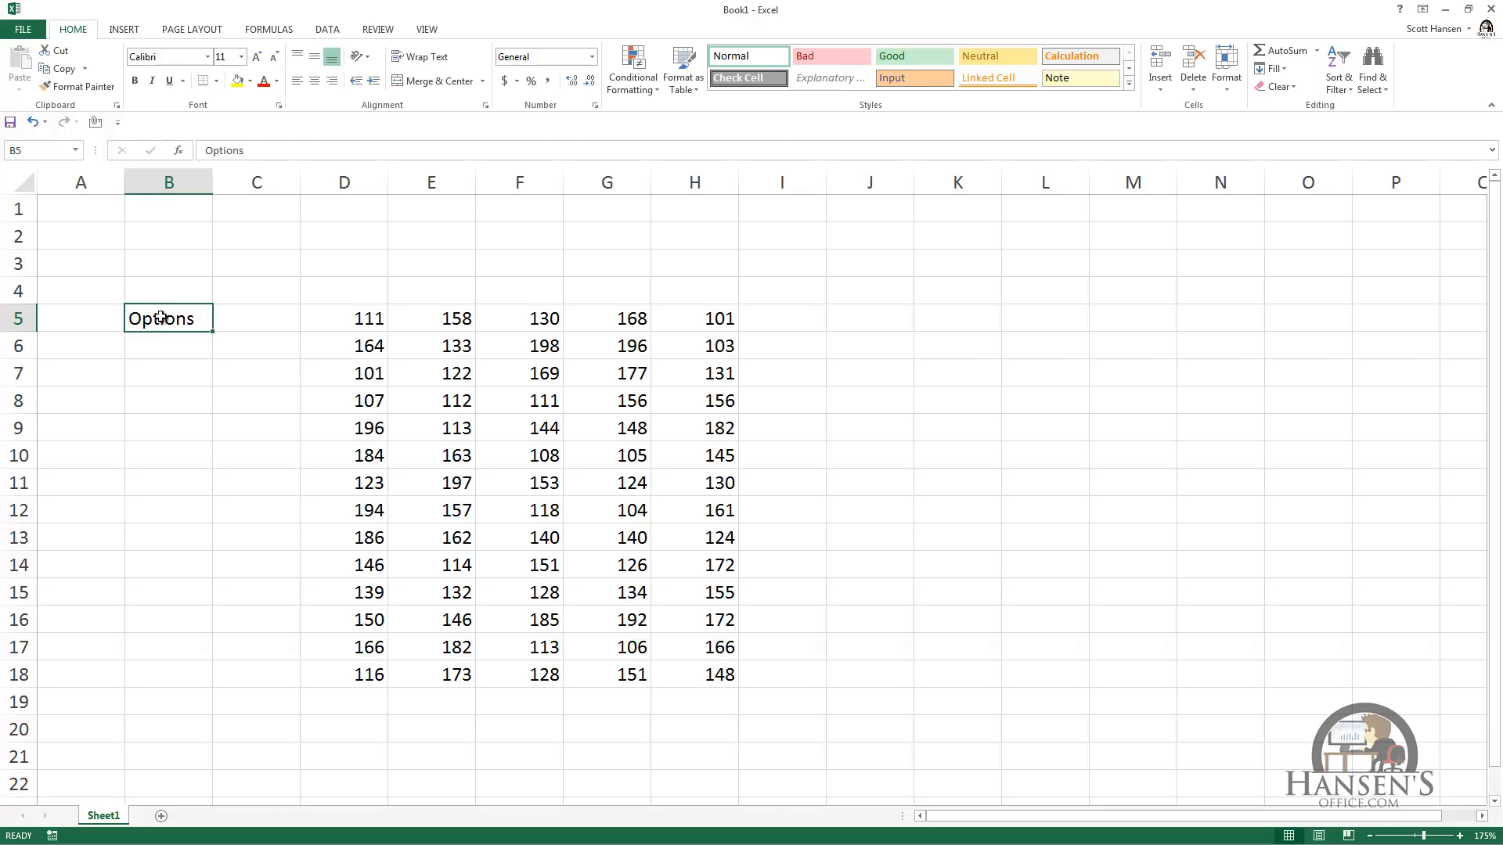
Step: Select the text inside cell B5 to view the Mini Toolbar, leaving the cell's content as it is
double_click(197, 321)
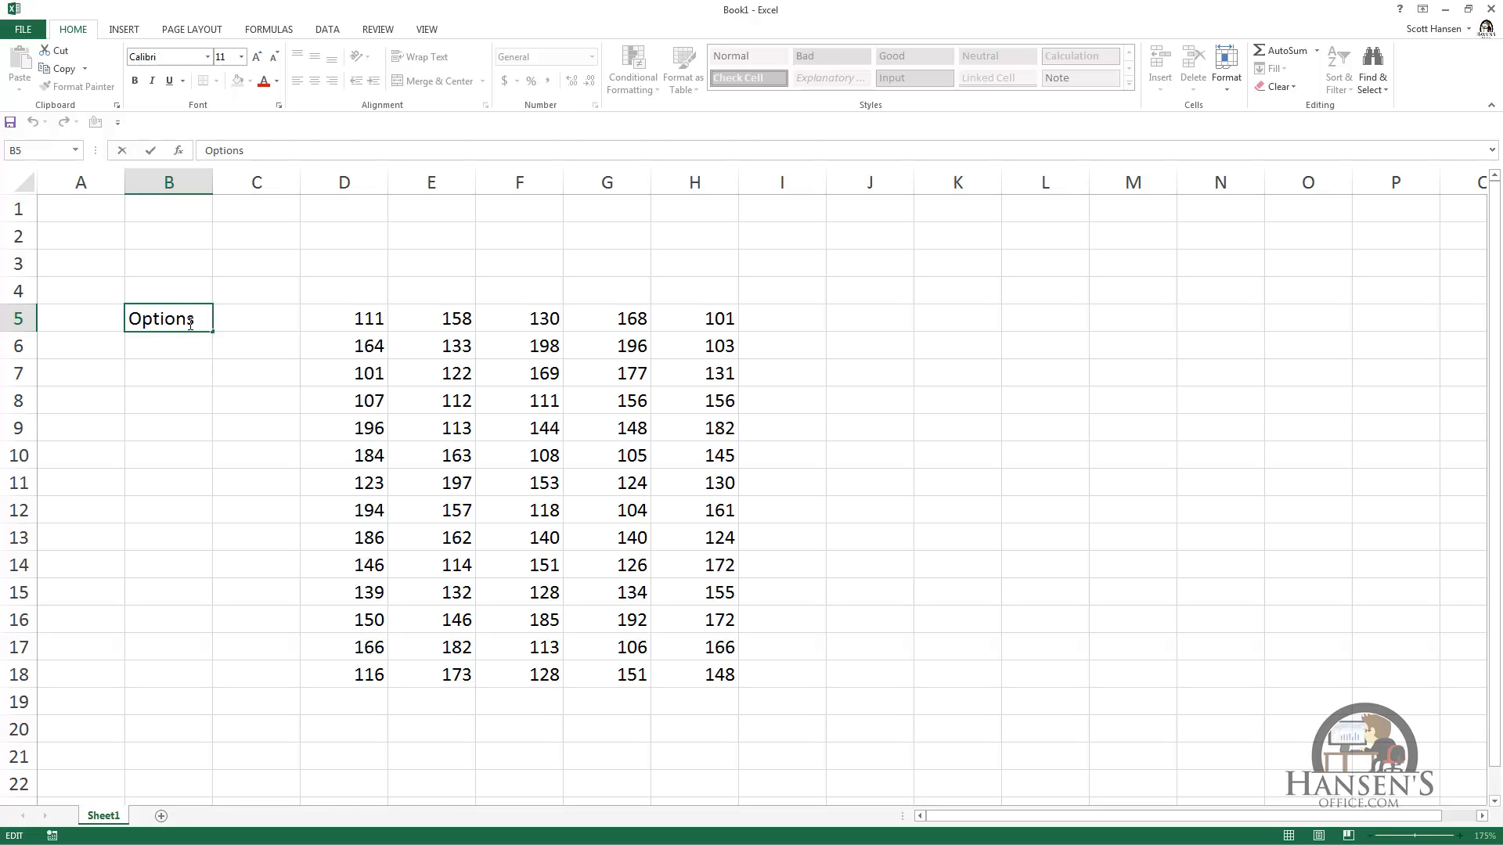
drag(196, 321, 125, 321)
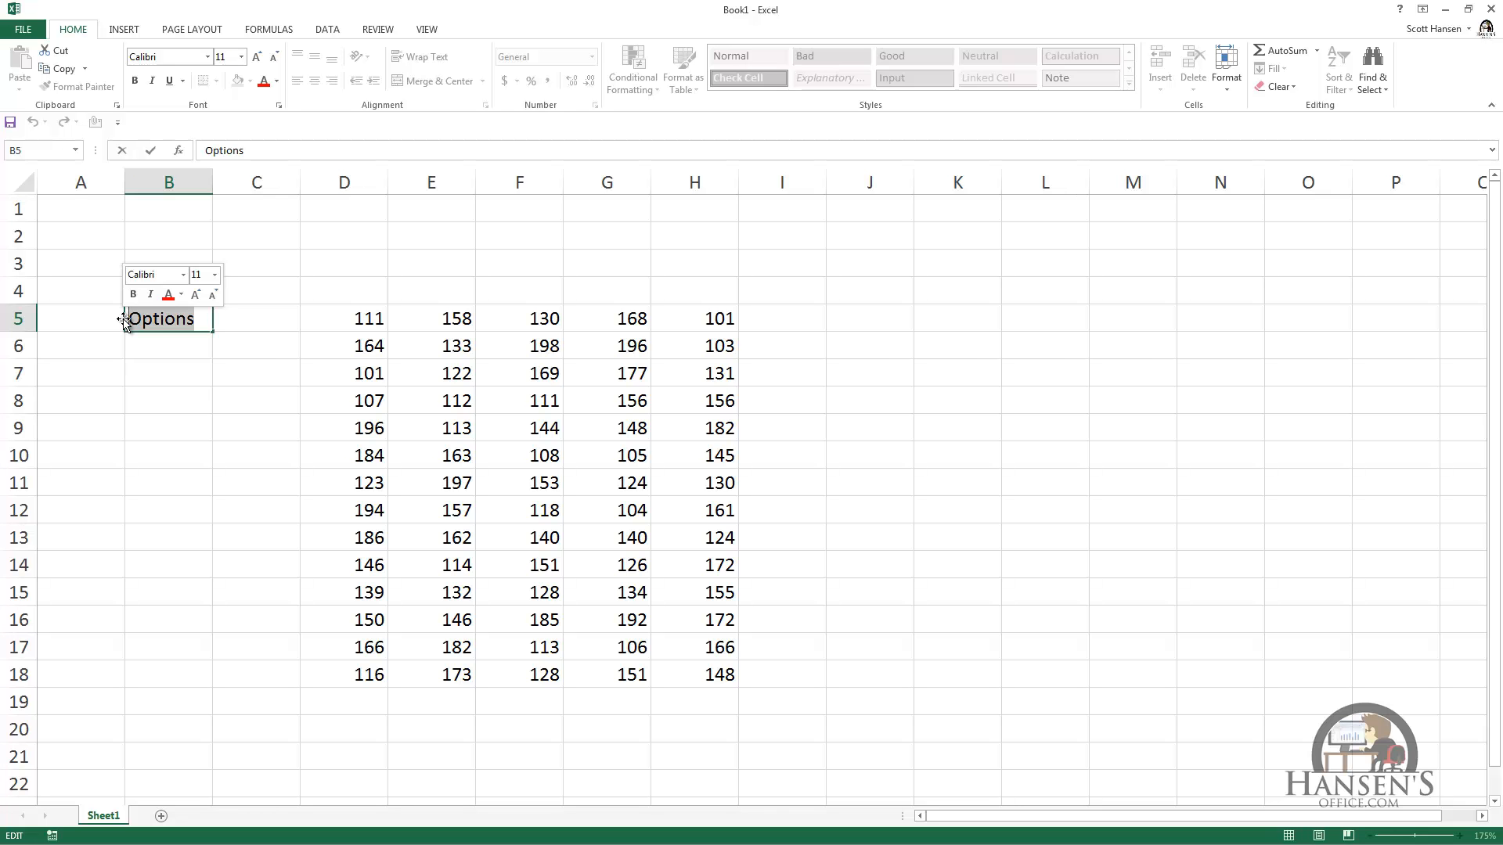
key(Escape)
click(242, 355)
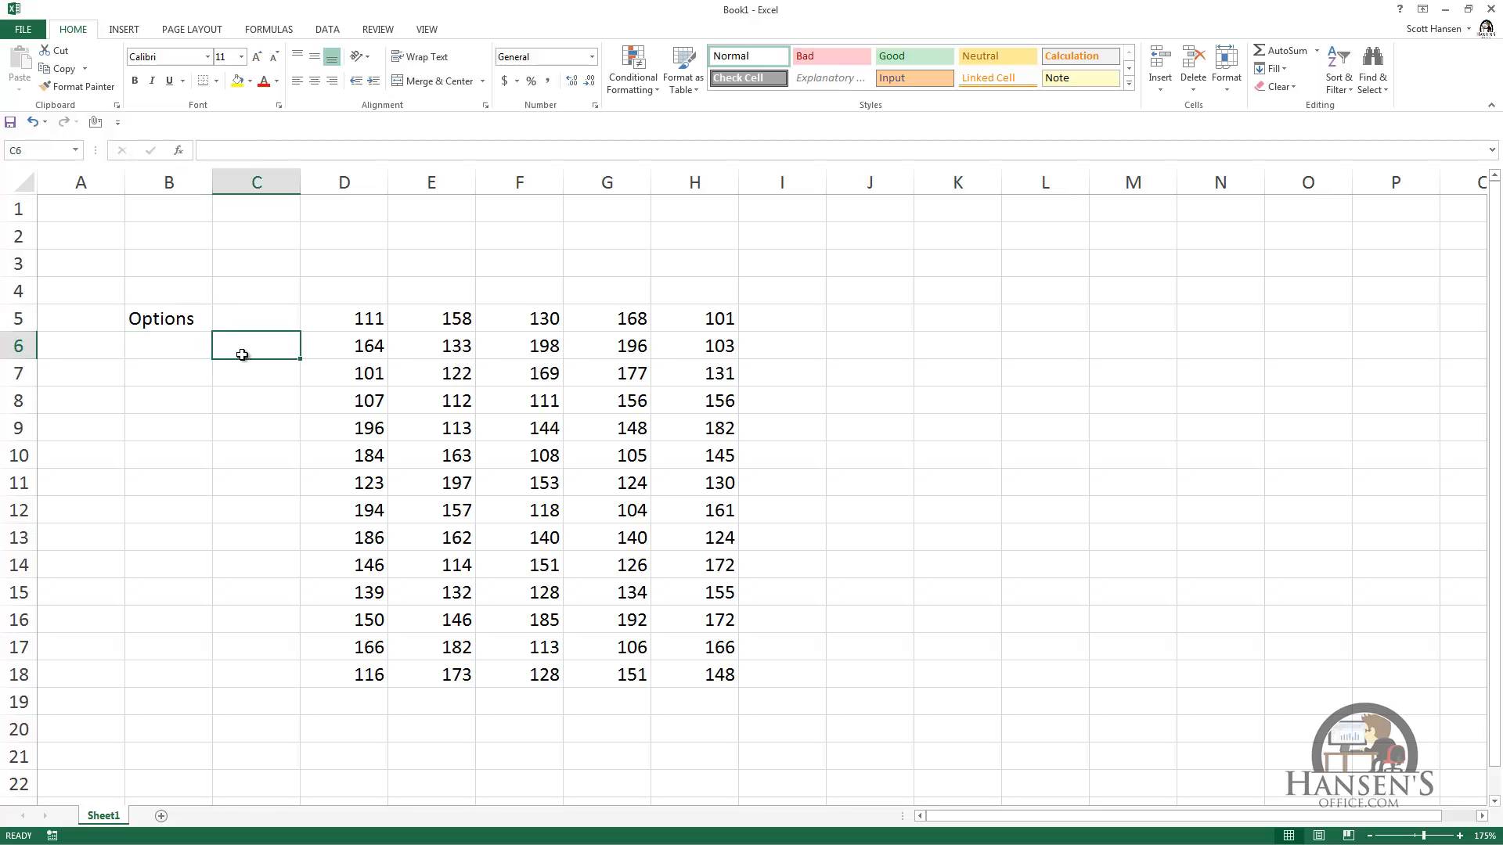
Step: Turn off showing the Mini Toolbar on selection in the general Excel options
key(alt)
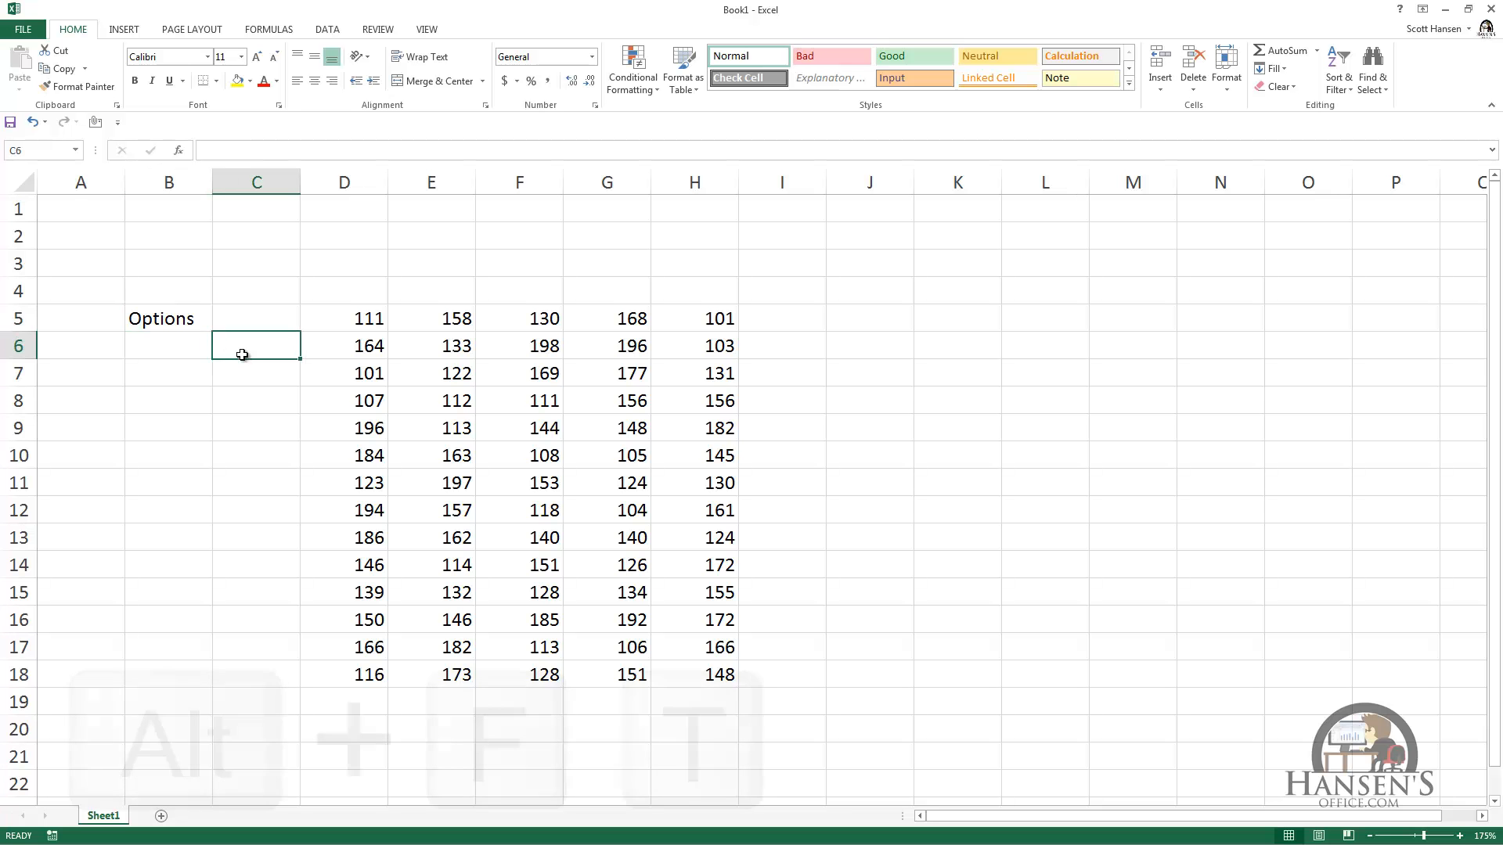
key(f)
key(t)
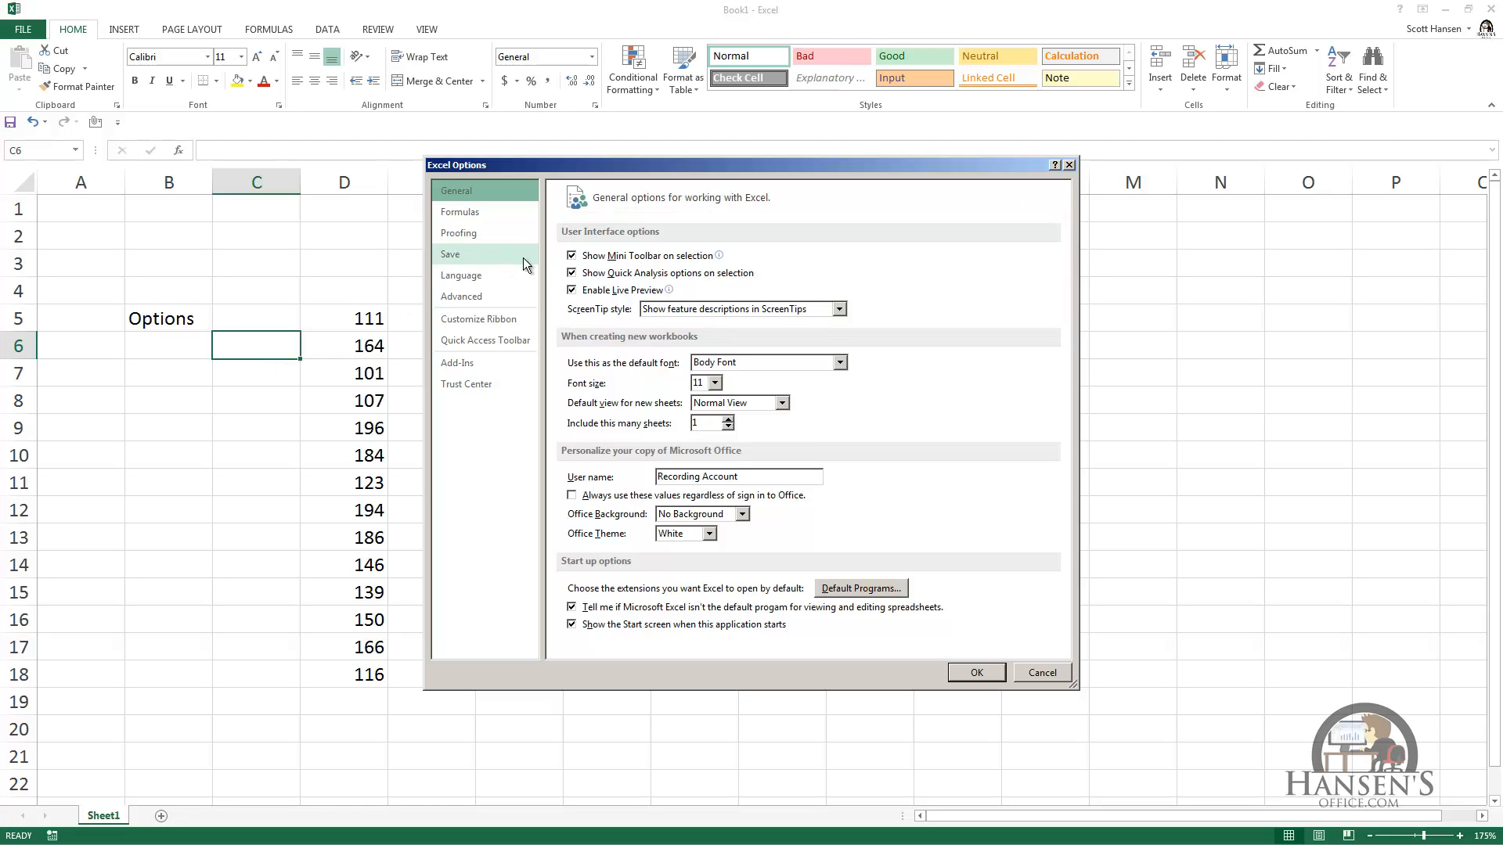
click(571, 256)
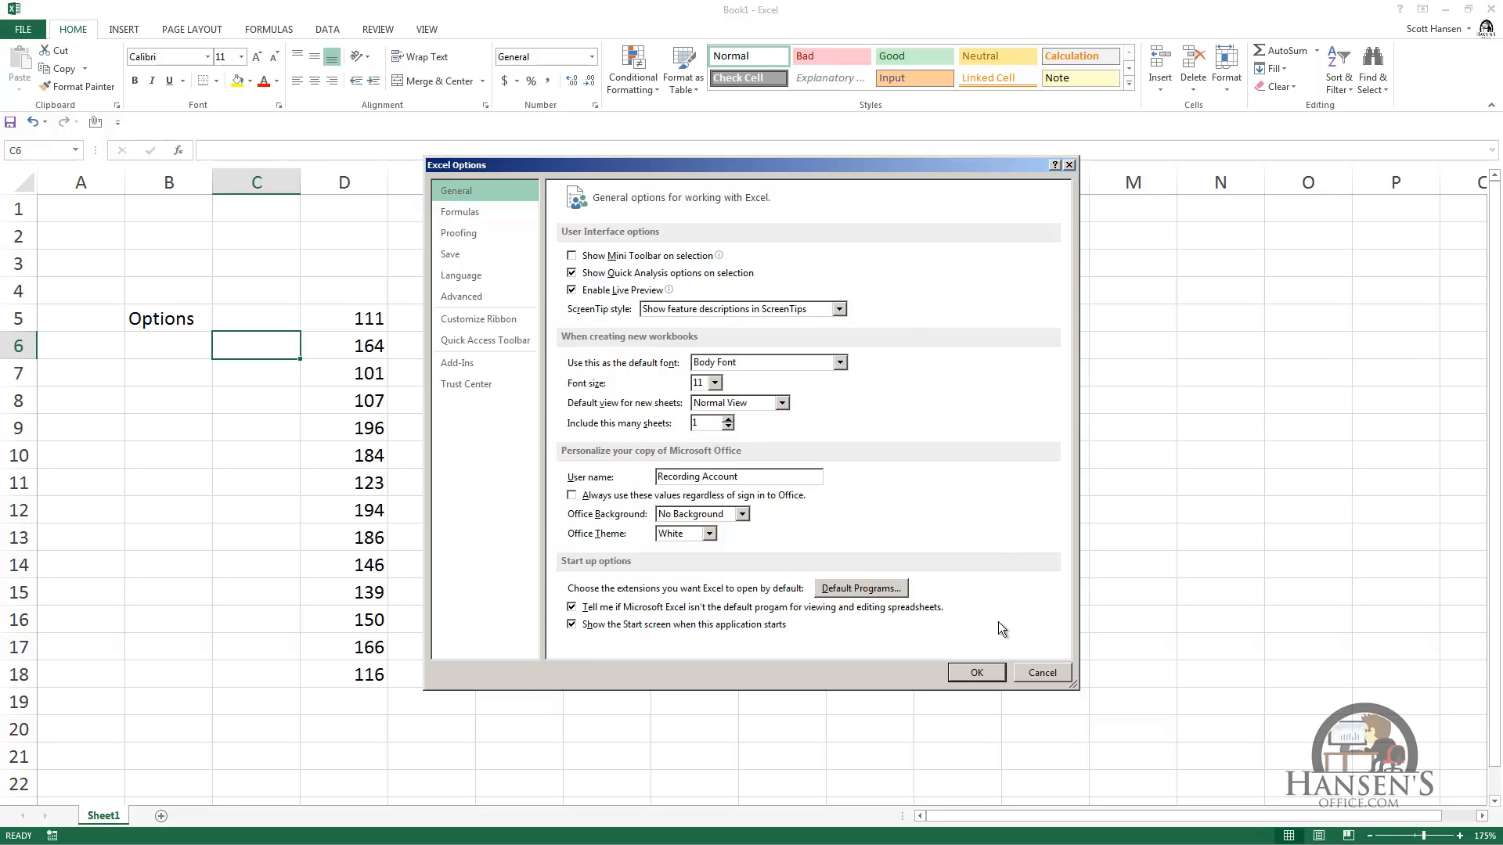
click(975, 674)
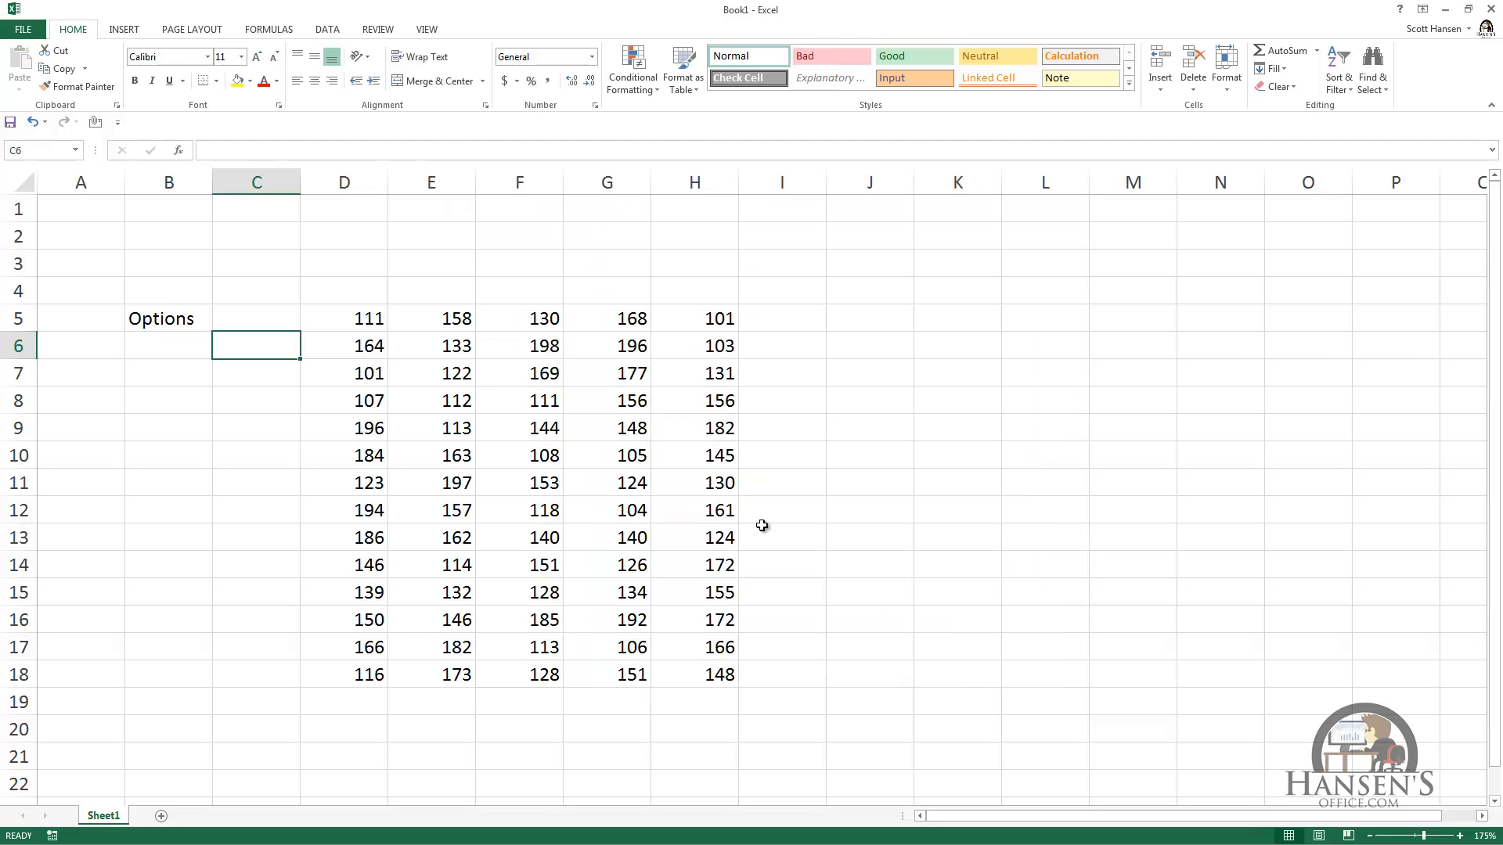
Step: Select the word in cell B5 again to check the Mini Toolbar setting
click(183, 318)
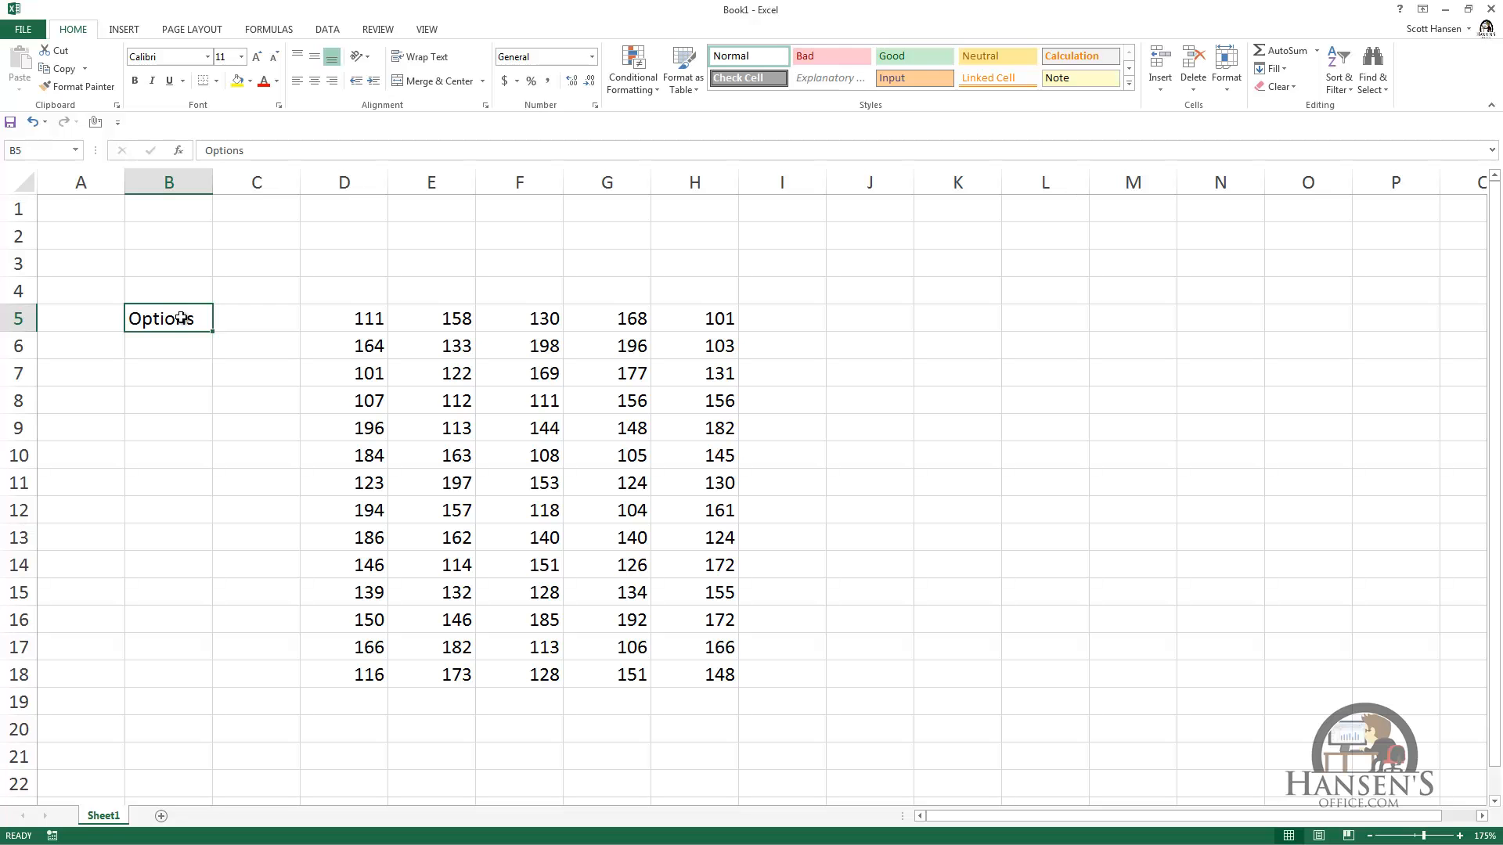
double_click(181, 317)
drag(196, 318, 110, 321)
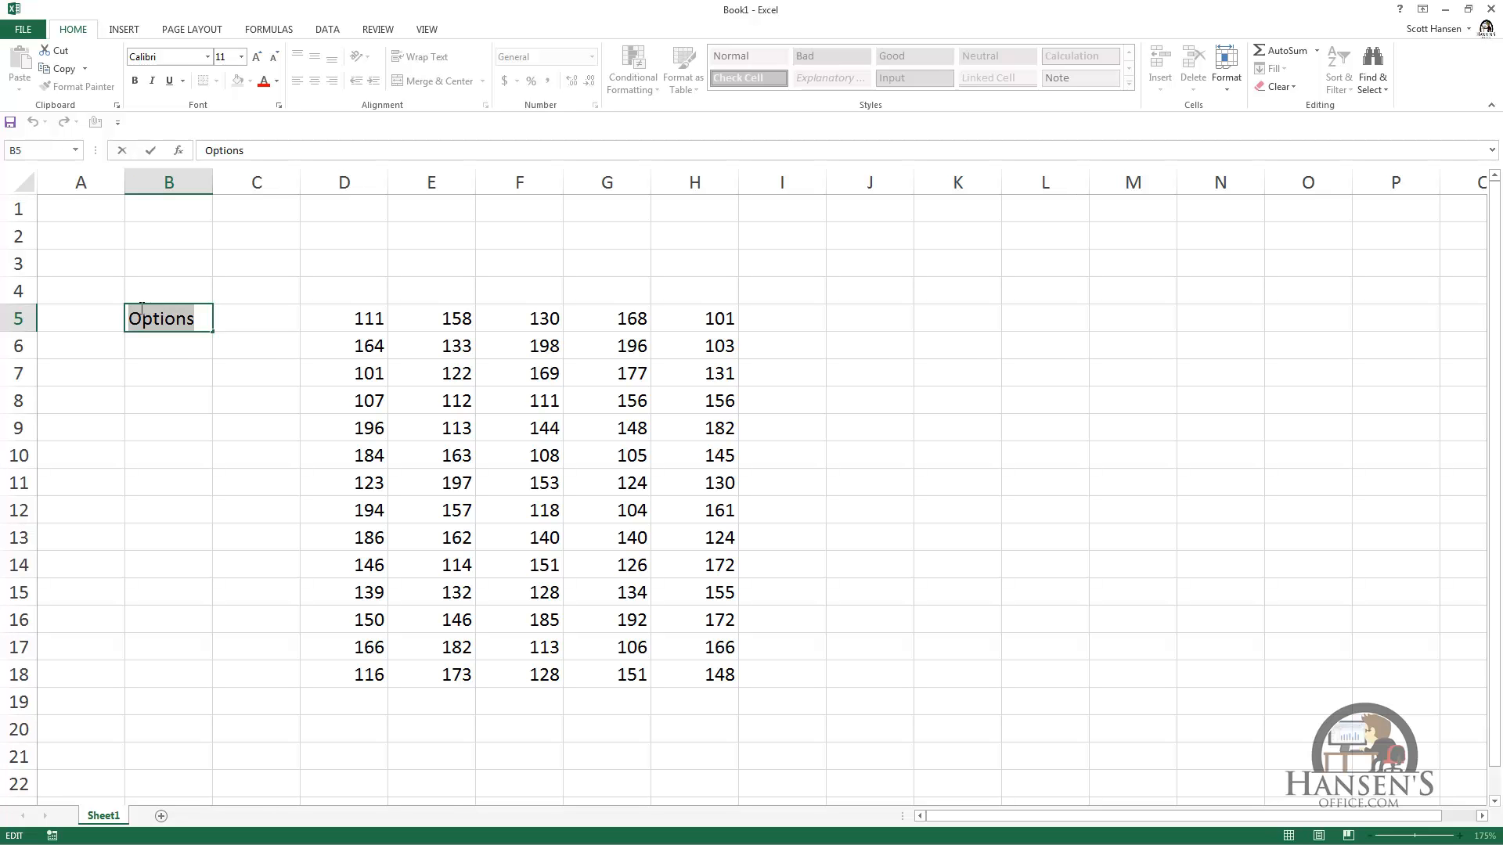
key(Escape)
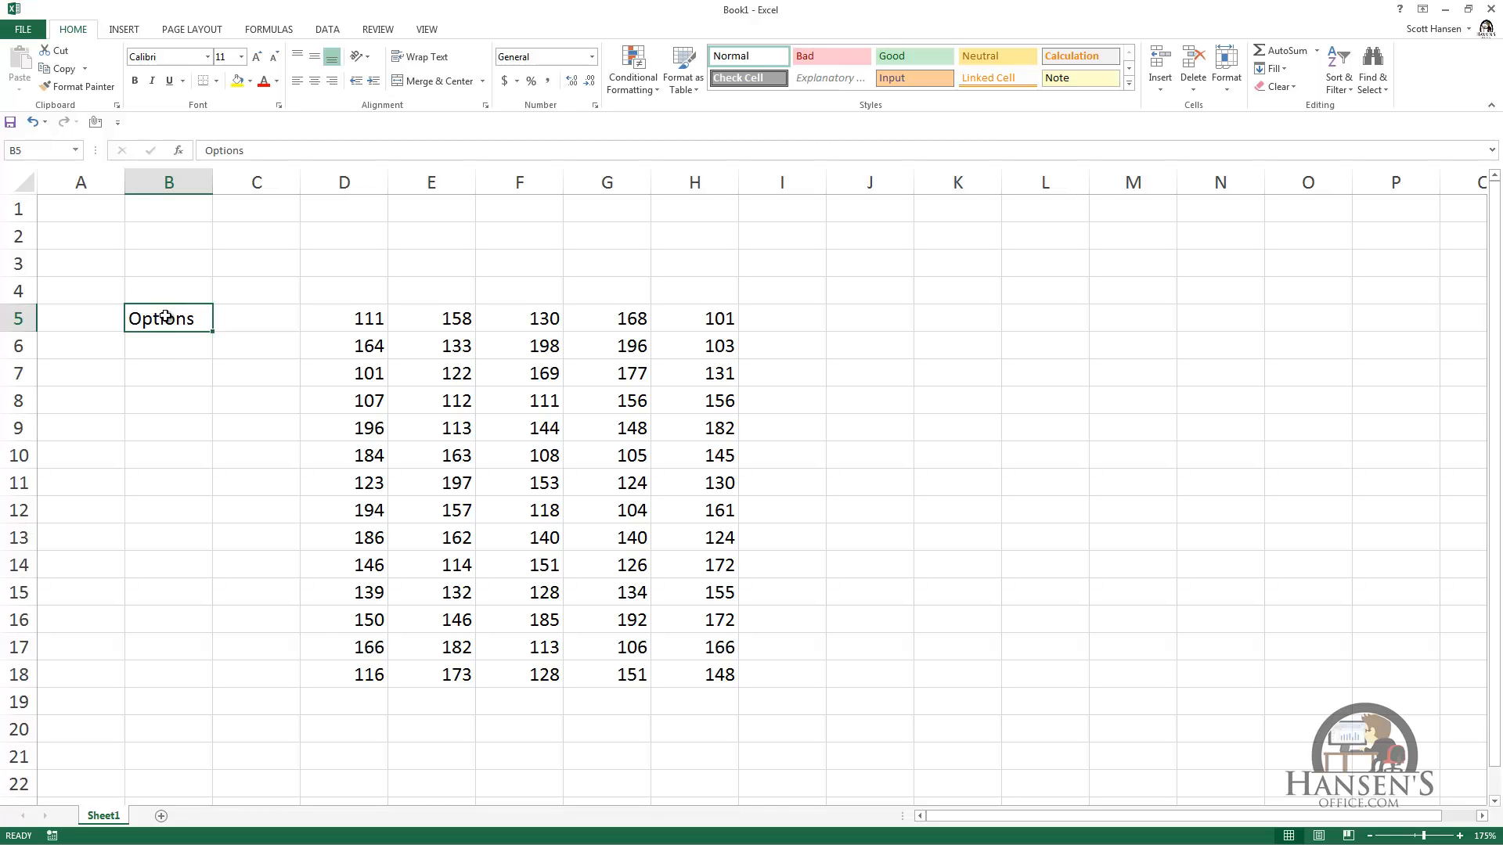
Step: View the context menu and its formatting toolbar on cell B5, the range A7:D14, and empty cells J4, M4 and K9
right_click(166, 317)
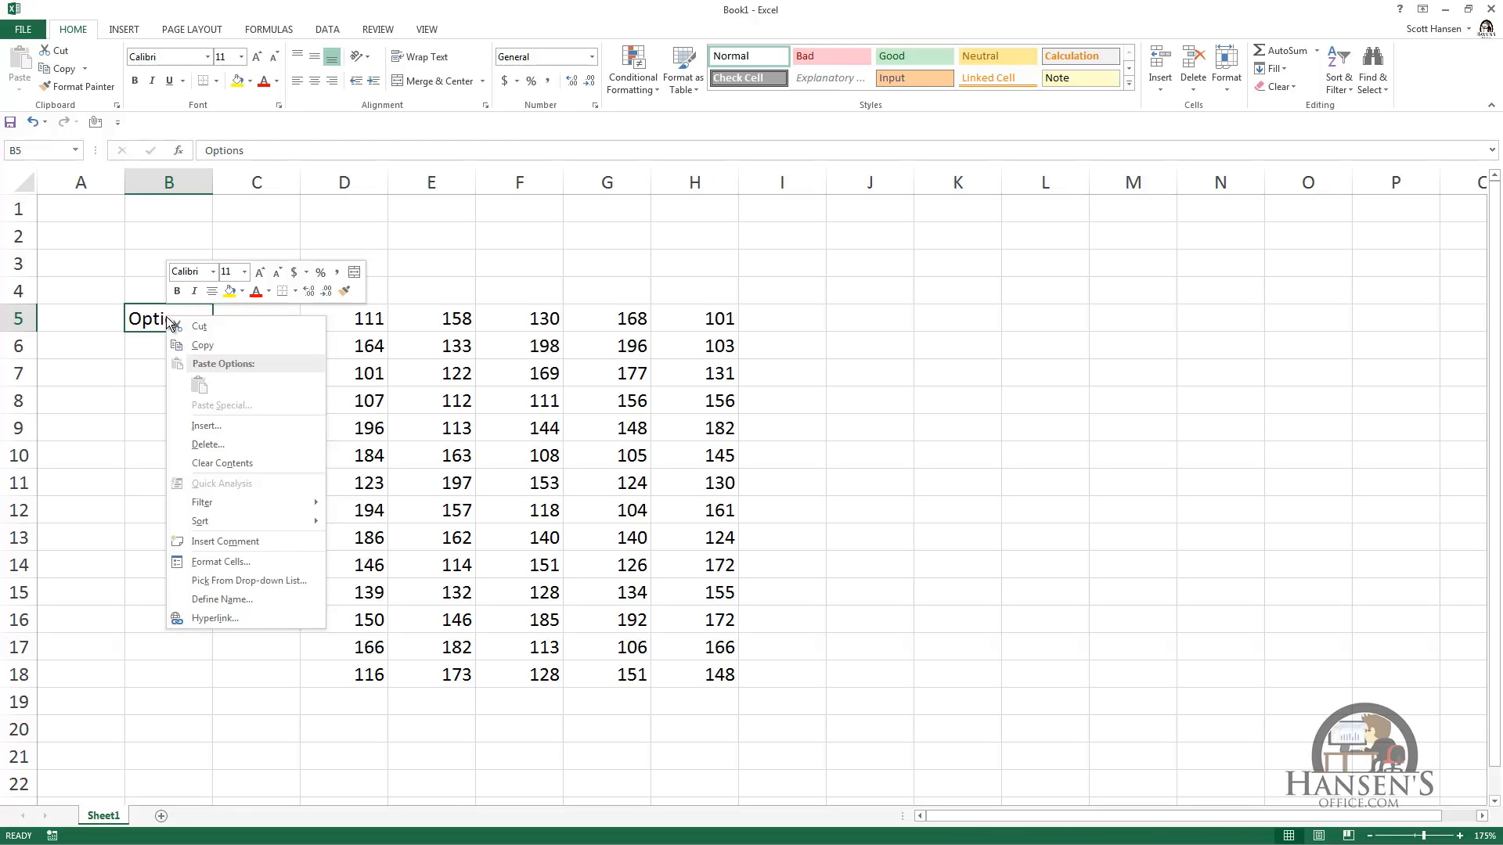
key(Escape)
drag(116, 383, 344, 563)
right_click(262, 377)
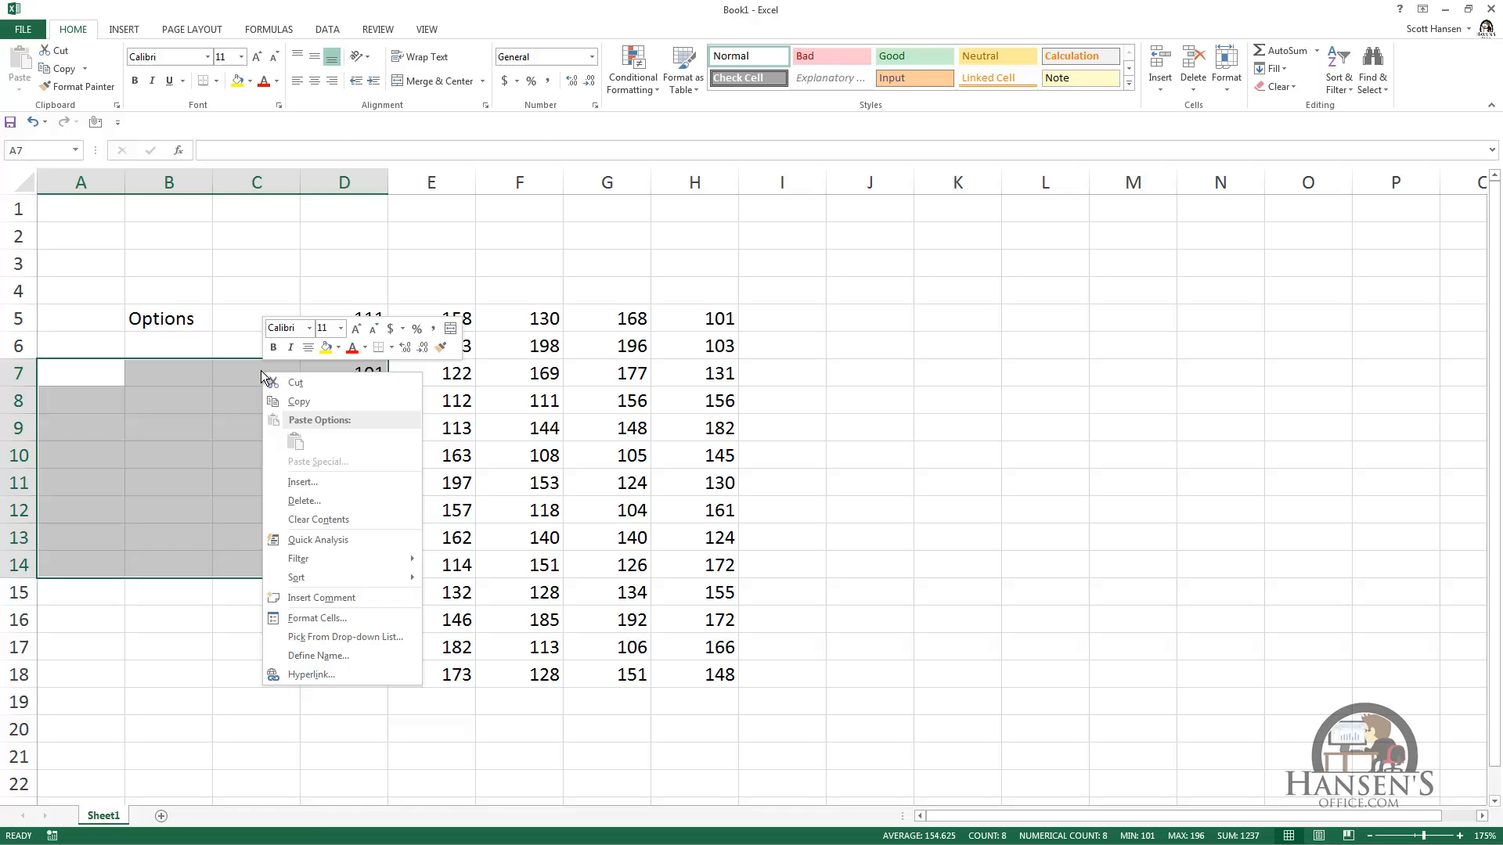
right_click(111, 462)
right_click(313, 519)
click(897, 294)
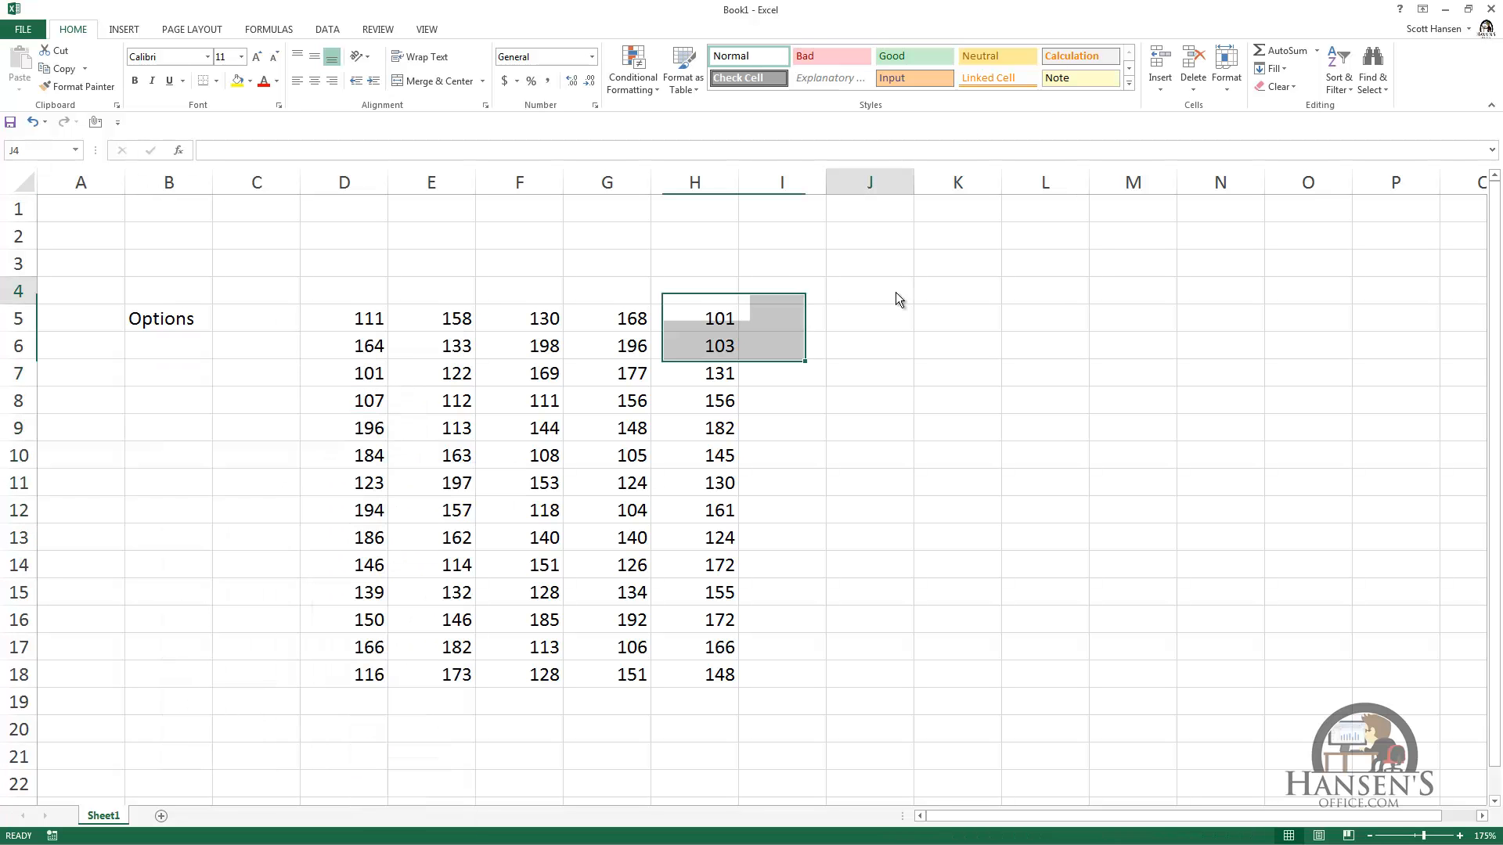
right_click(896, 295)
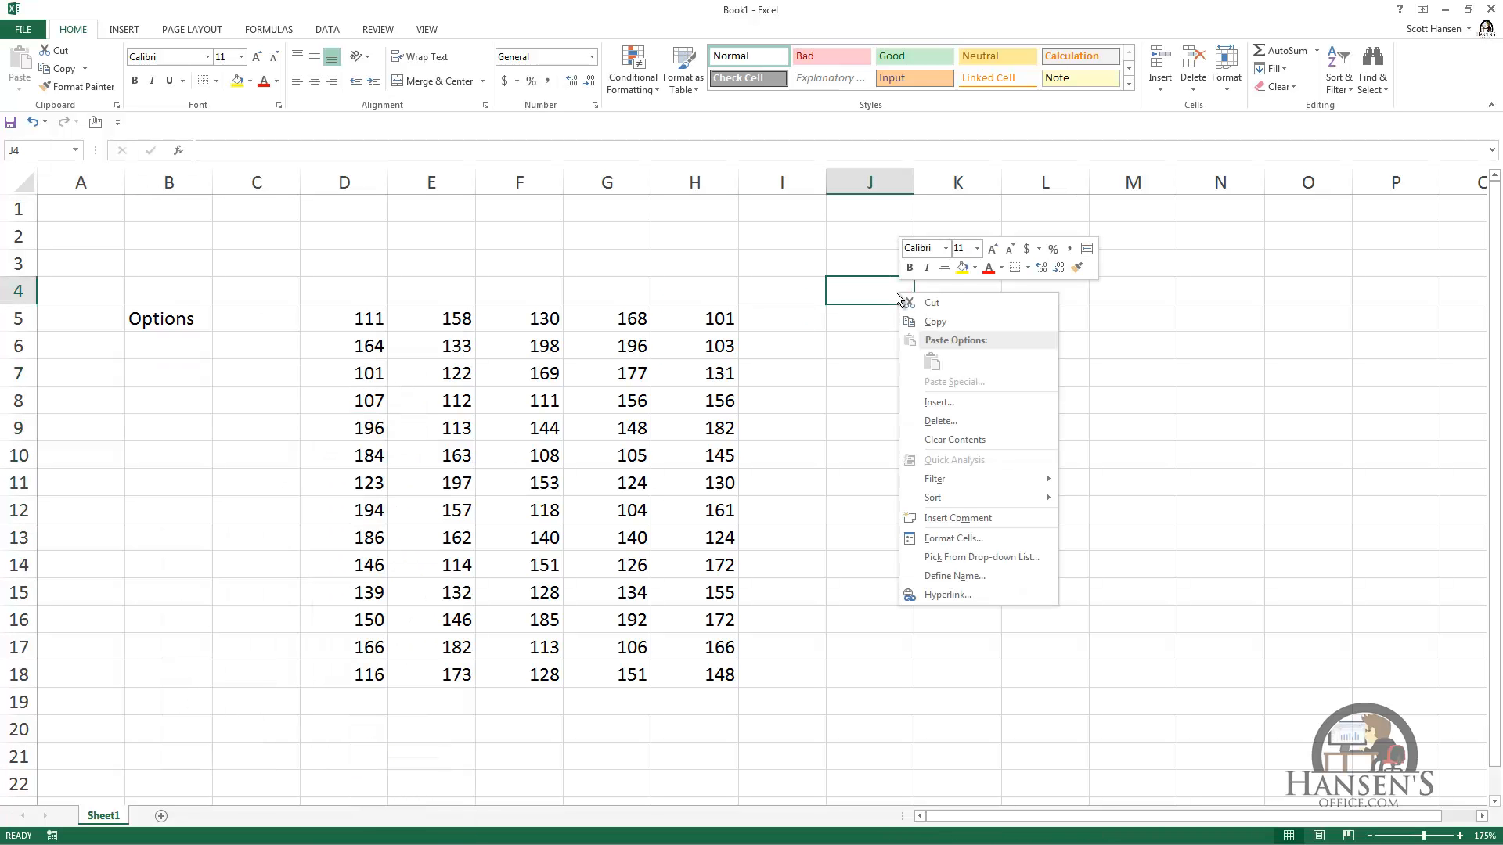
right_click(1117, 283)
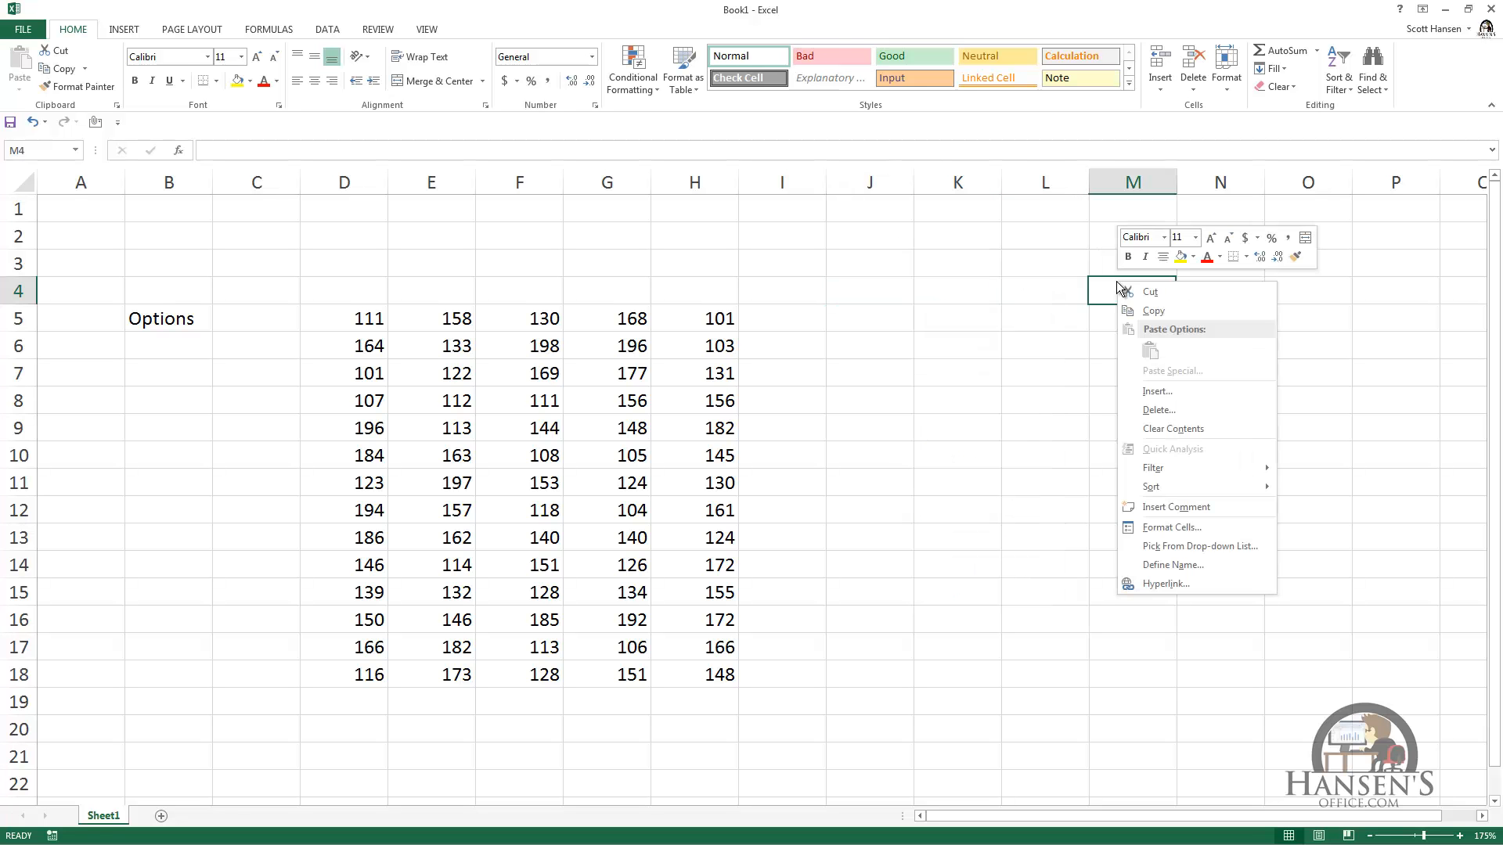
right_click(931, 422)
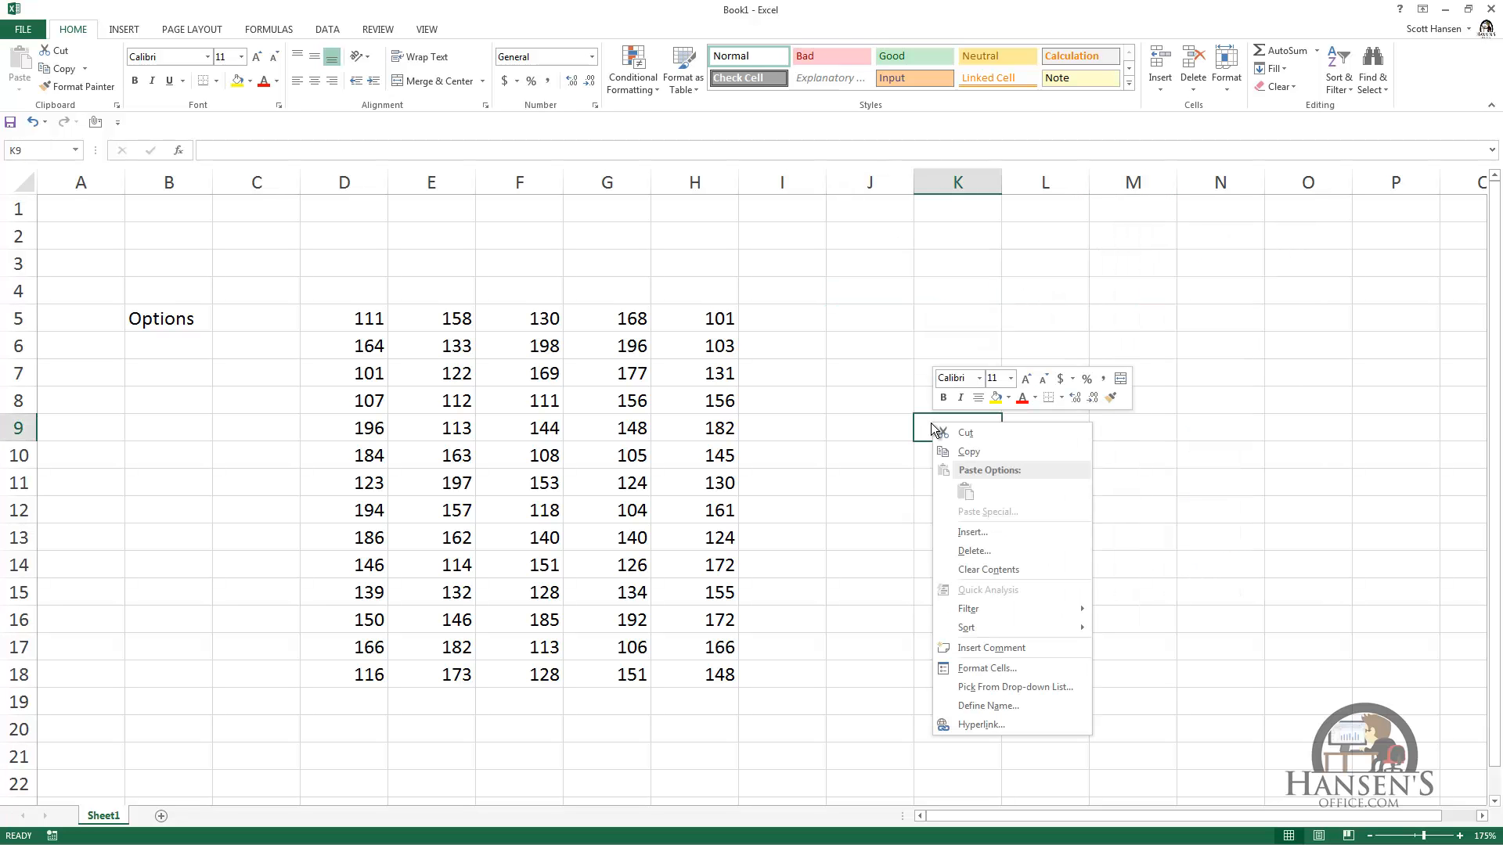
key(Escape)
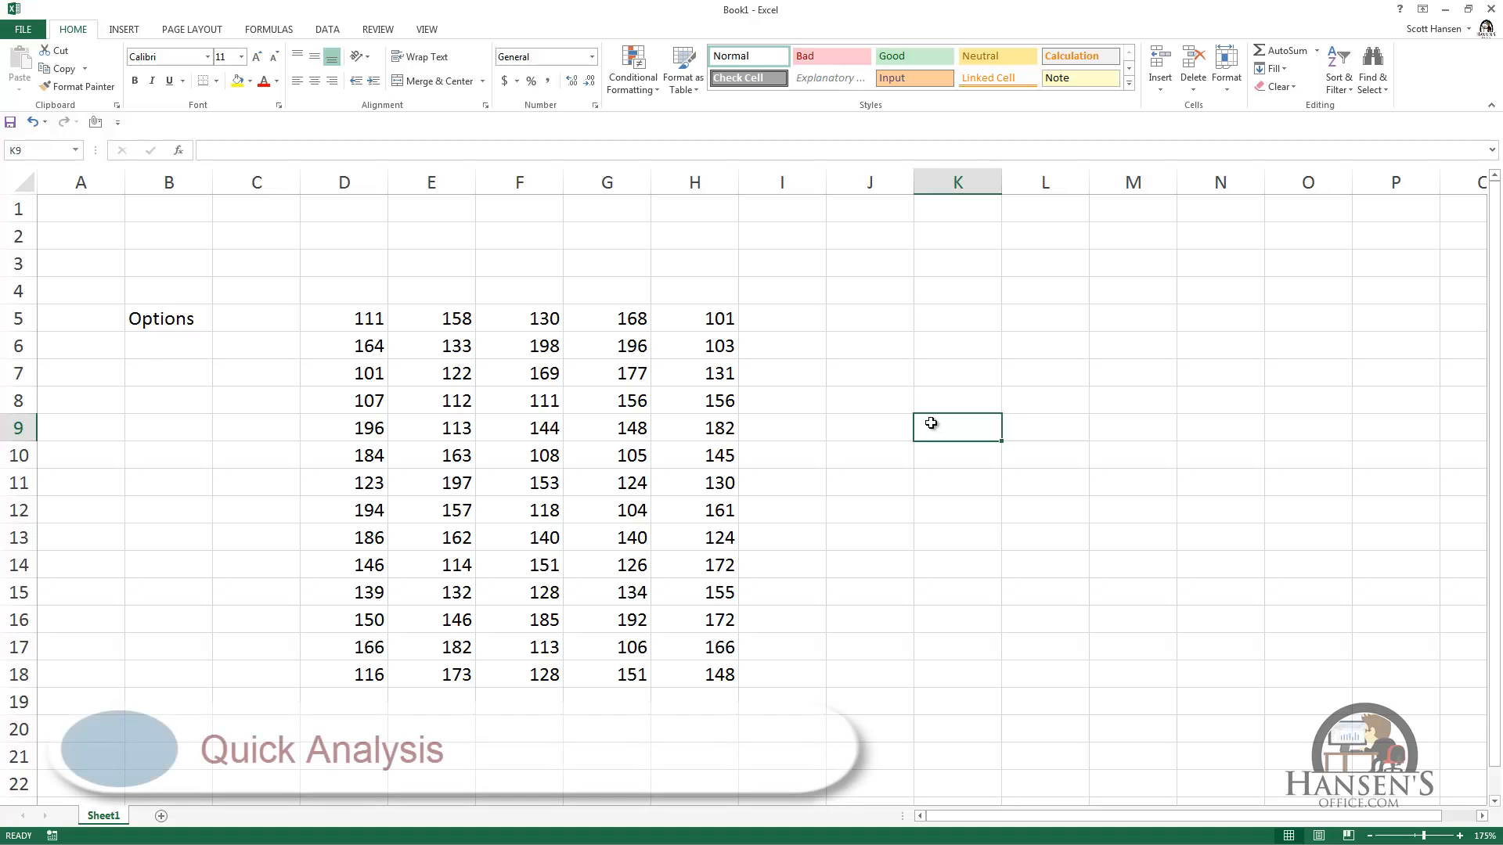
Step: Preview the Quick Analysis formatting choices, including Top 10%, on the number block D5:H18 without applying any
click(555, 397)
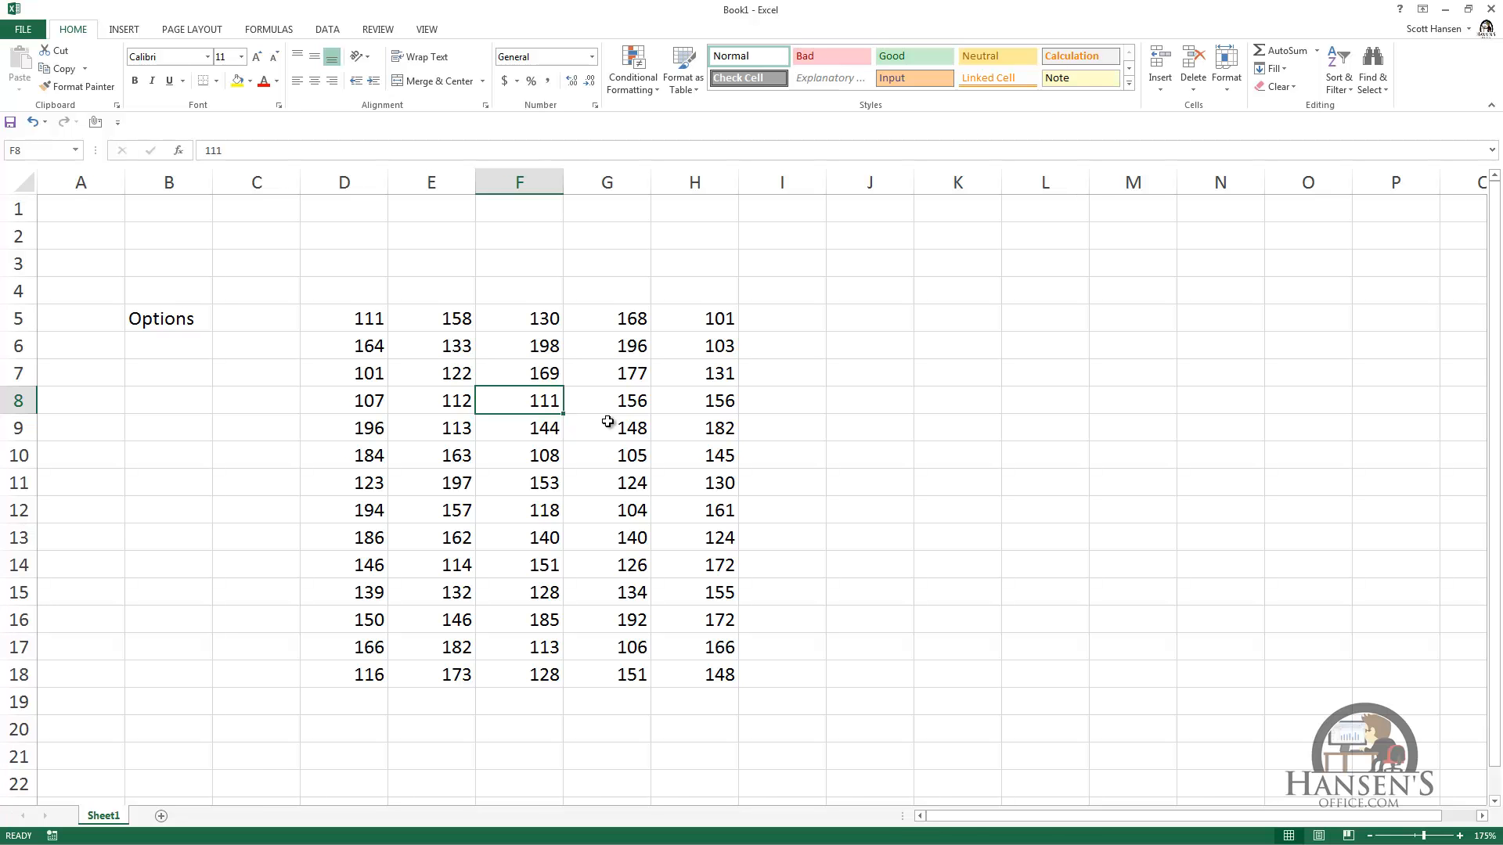
key(ctrl+a)
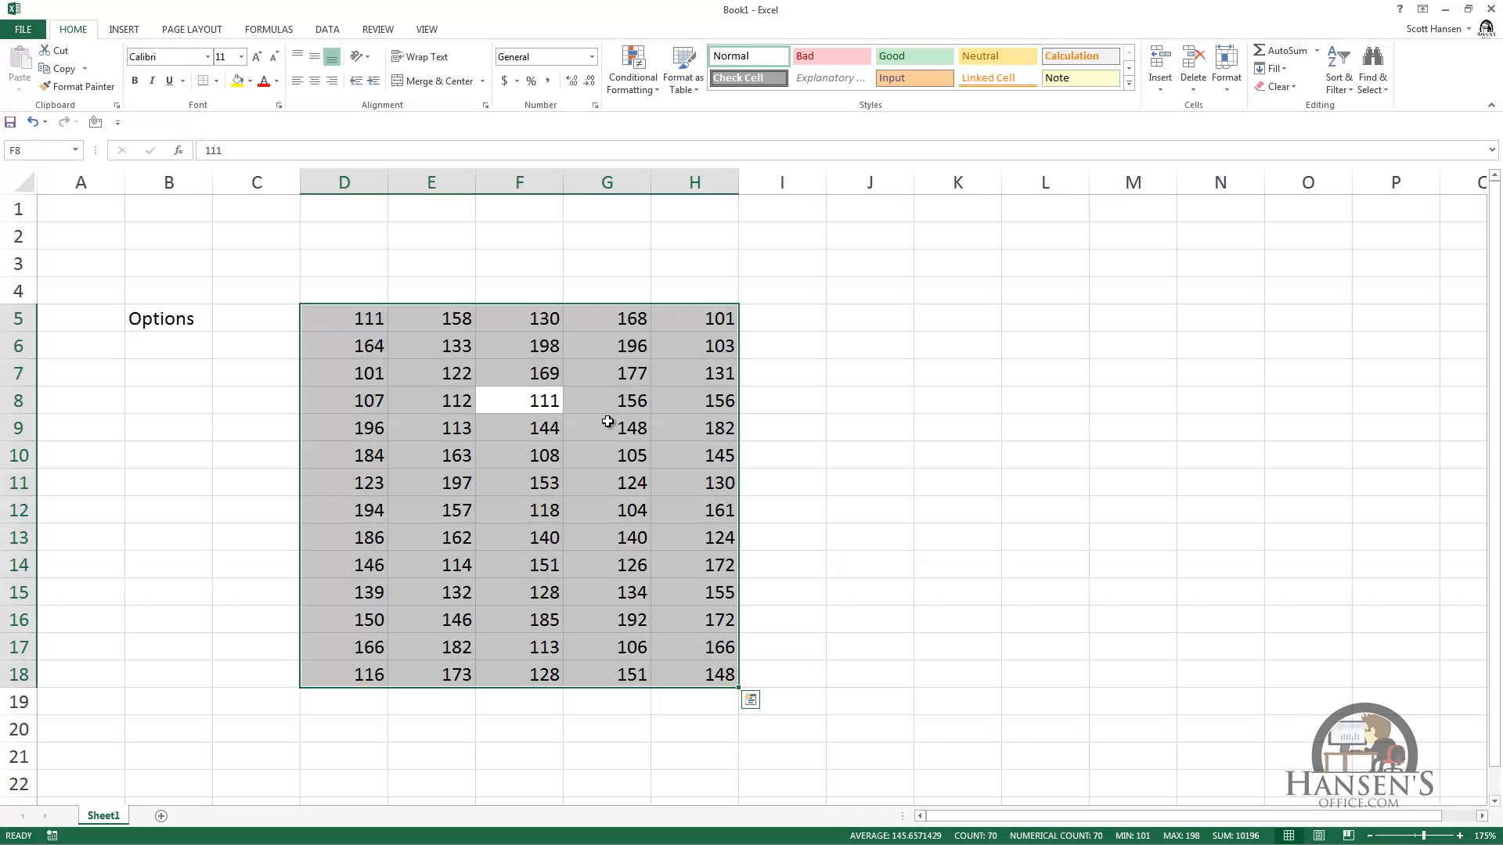
click(751, 702)
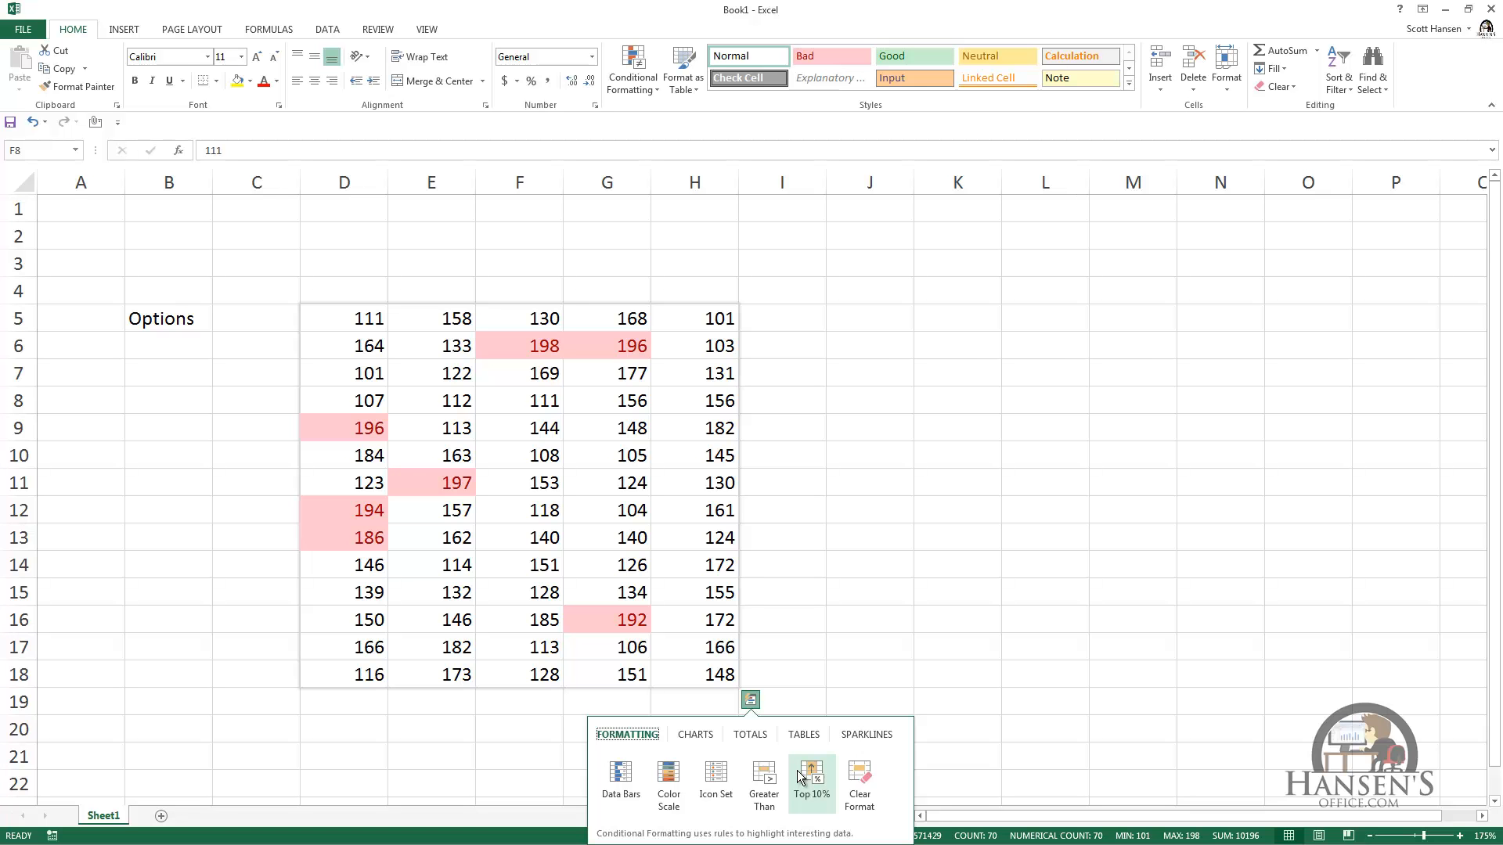
click(889, 505)
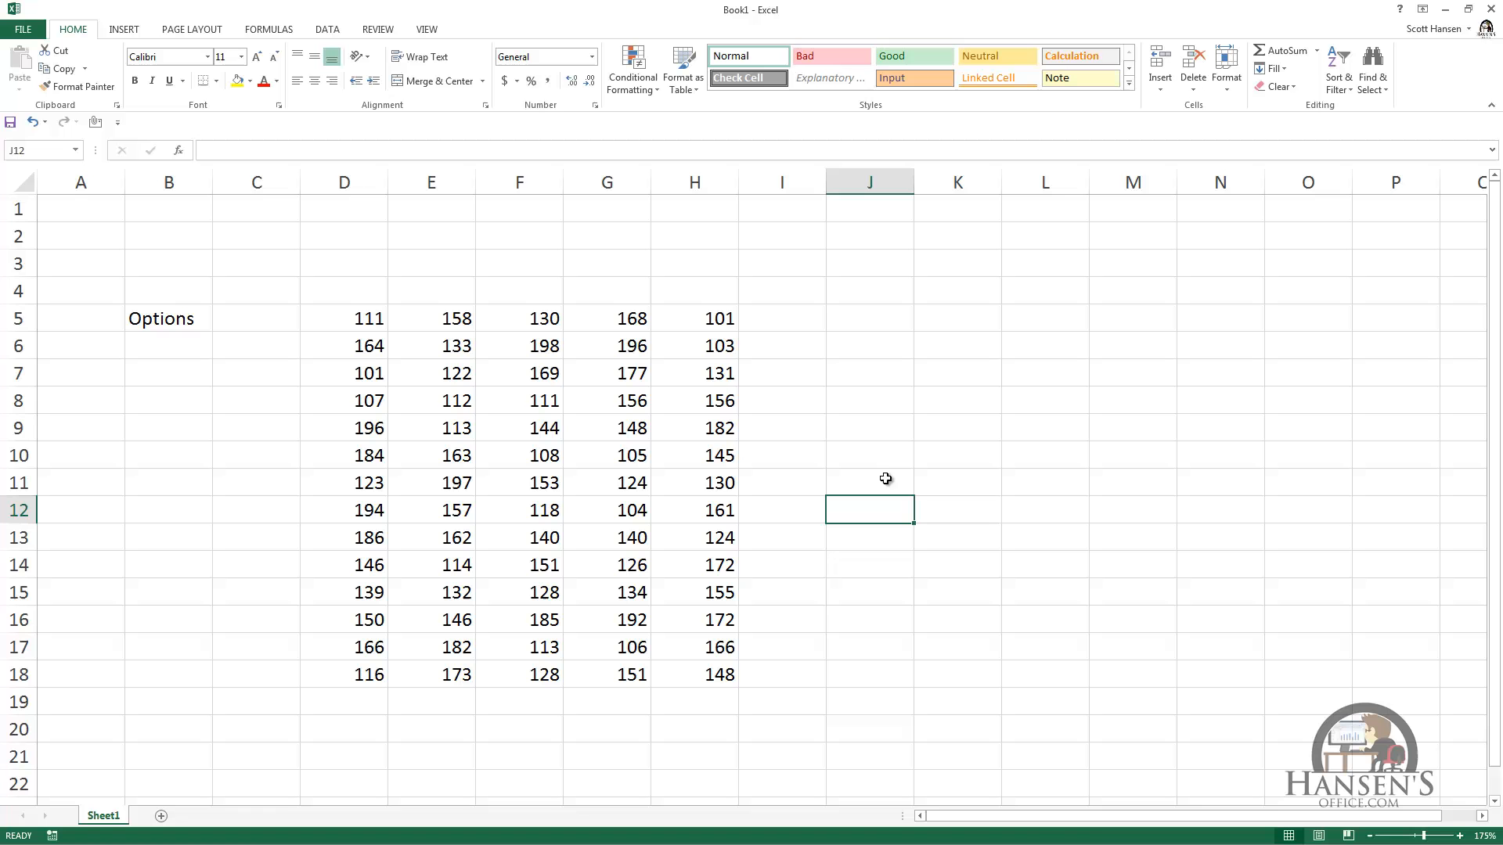
Step: Apply the Neutral cell style to the number block D5:H18
click(537, 328)
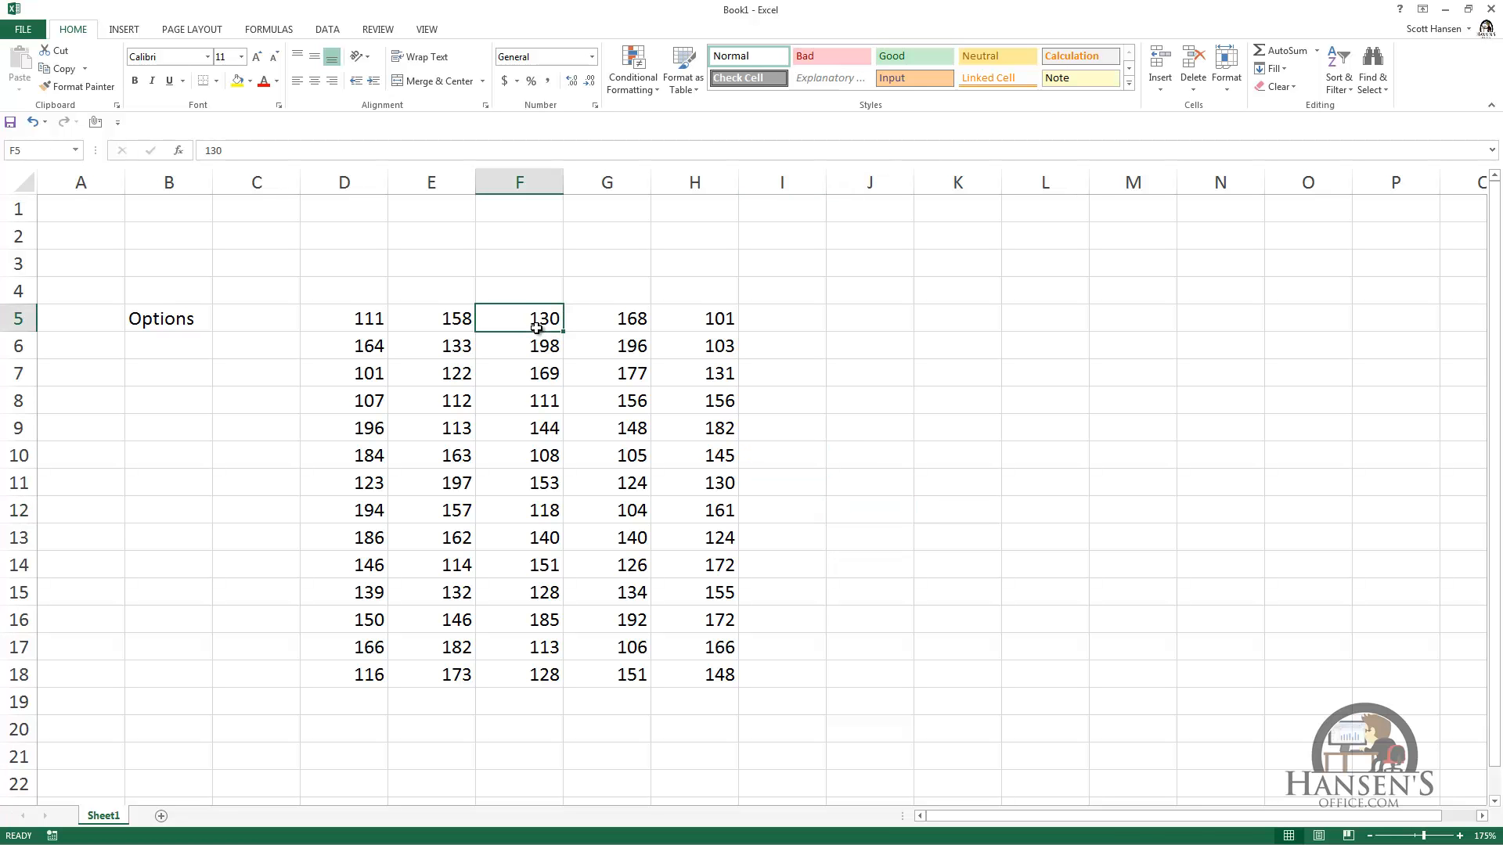
key(ctrl+a)
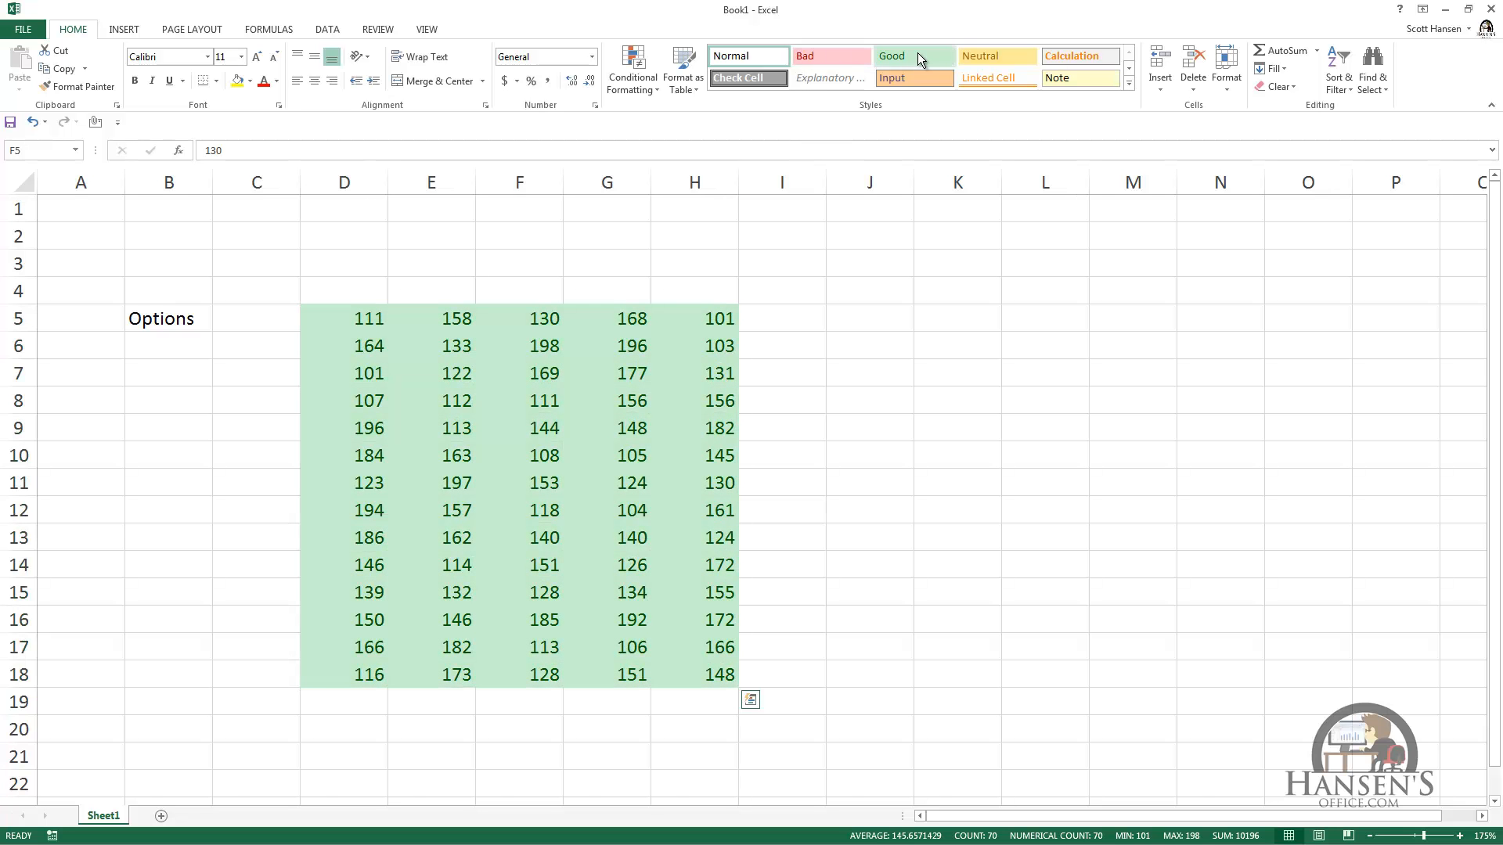
click(983, 57)
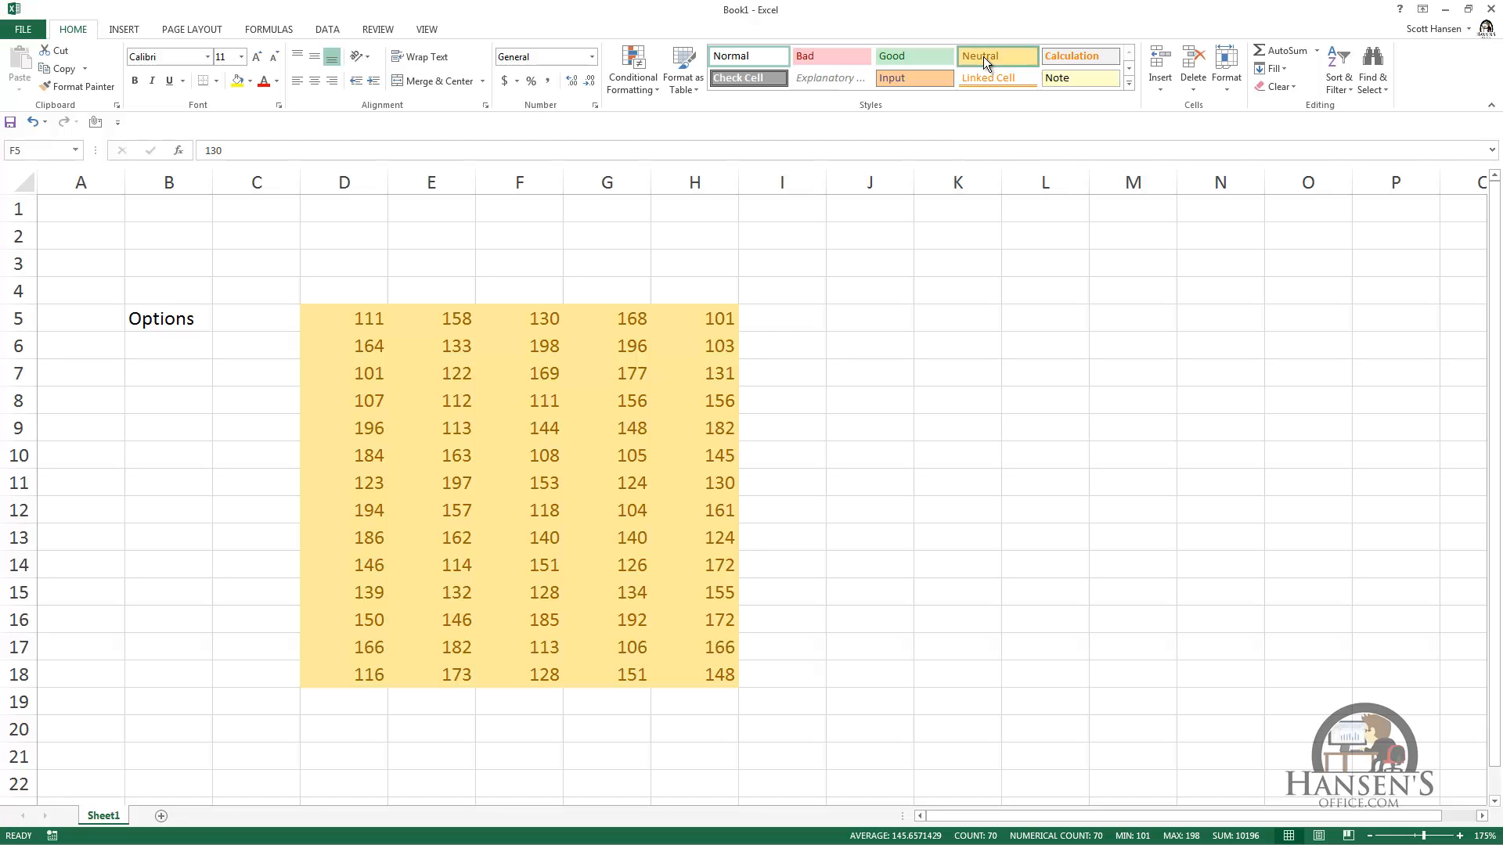
click(983, 56)
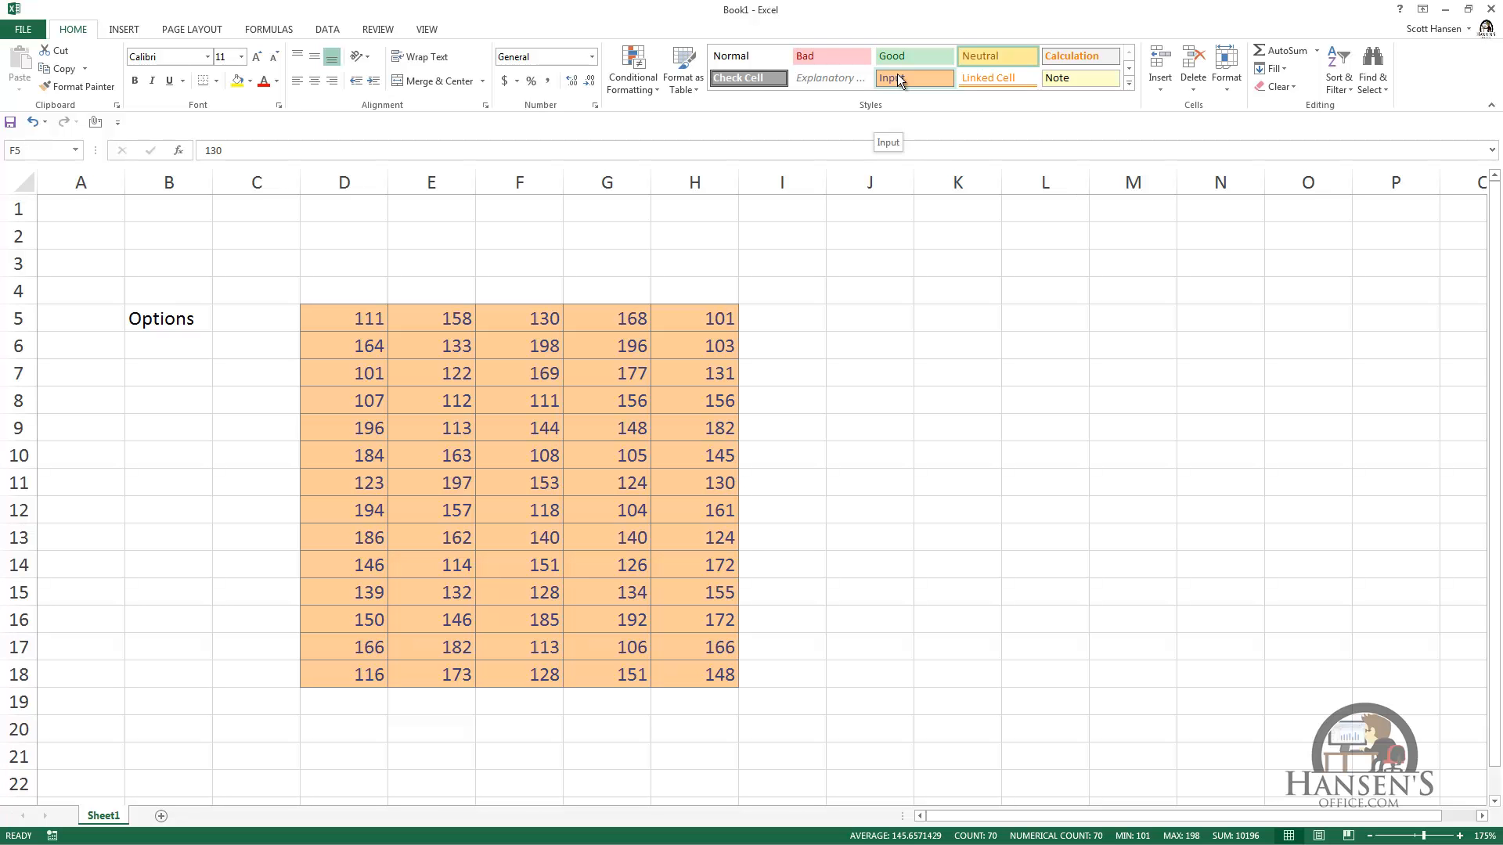
Step: Preview the conditional formatting color scales on D5:H18 without applying one
click(637, 86)
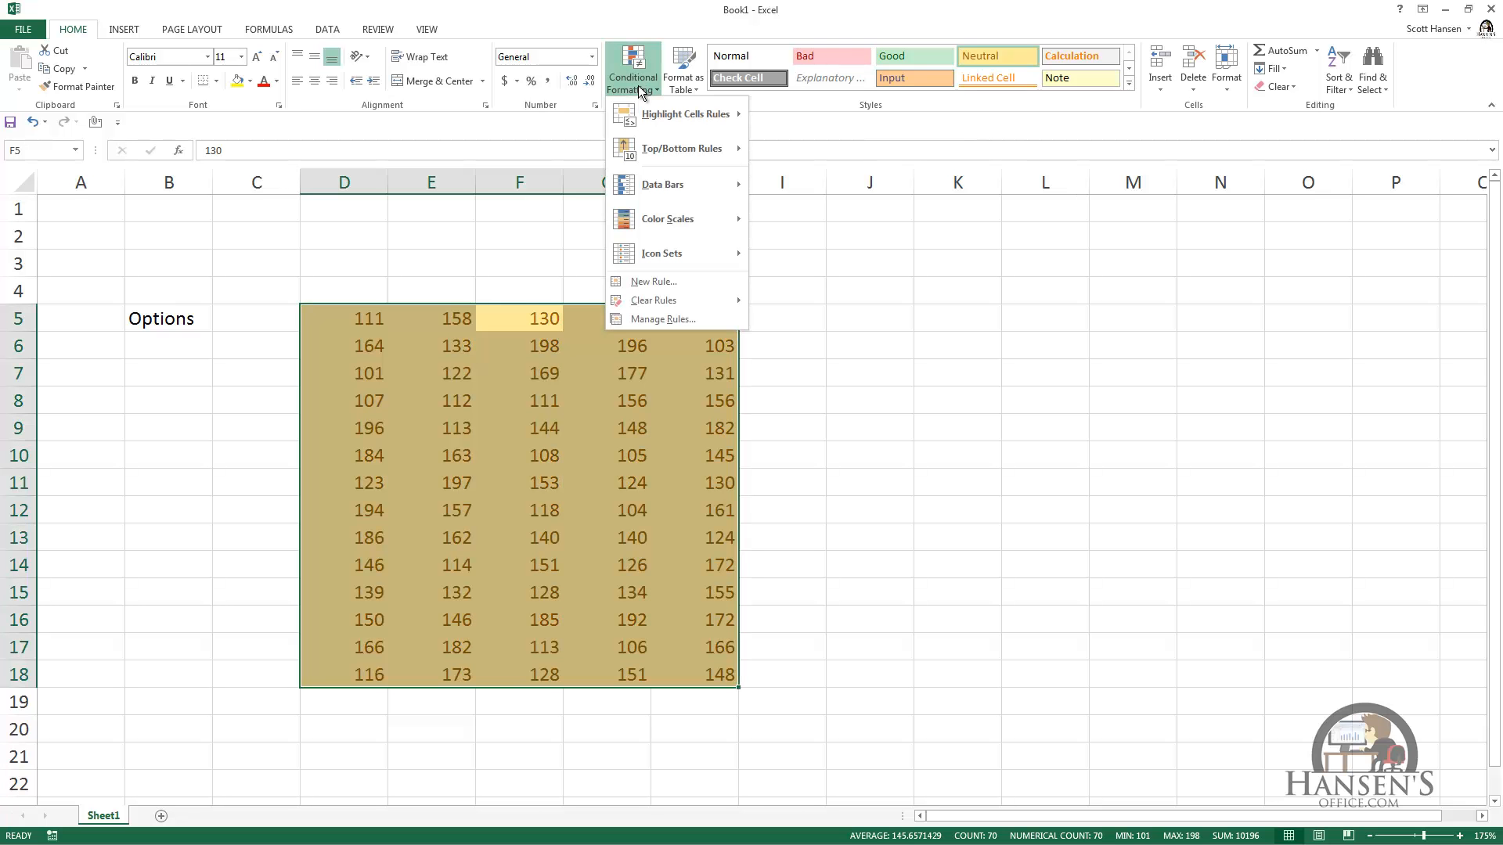
mouse_move(661, 218)
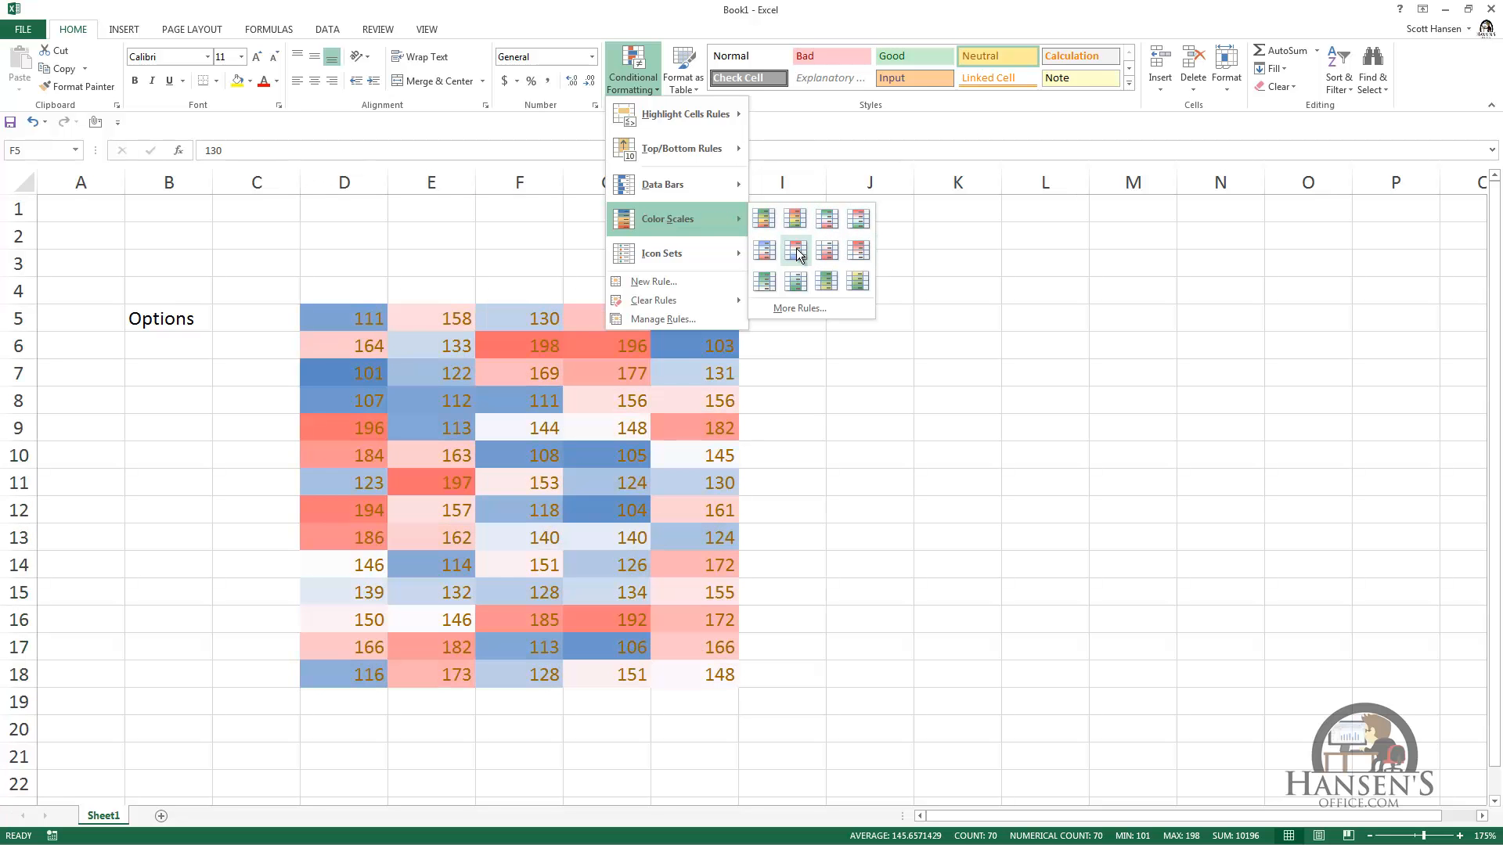
key(Escape)
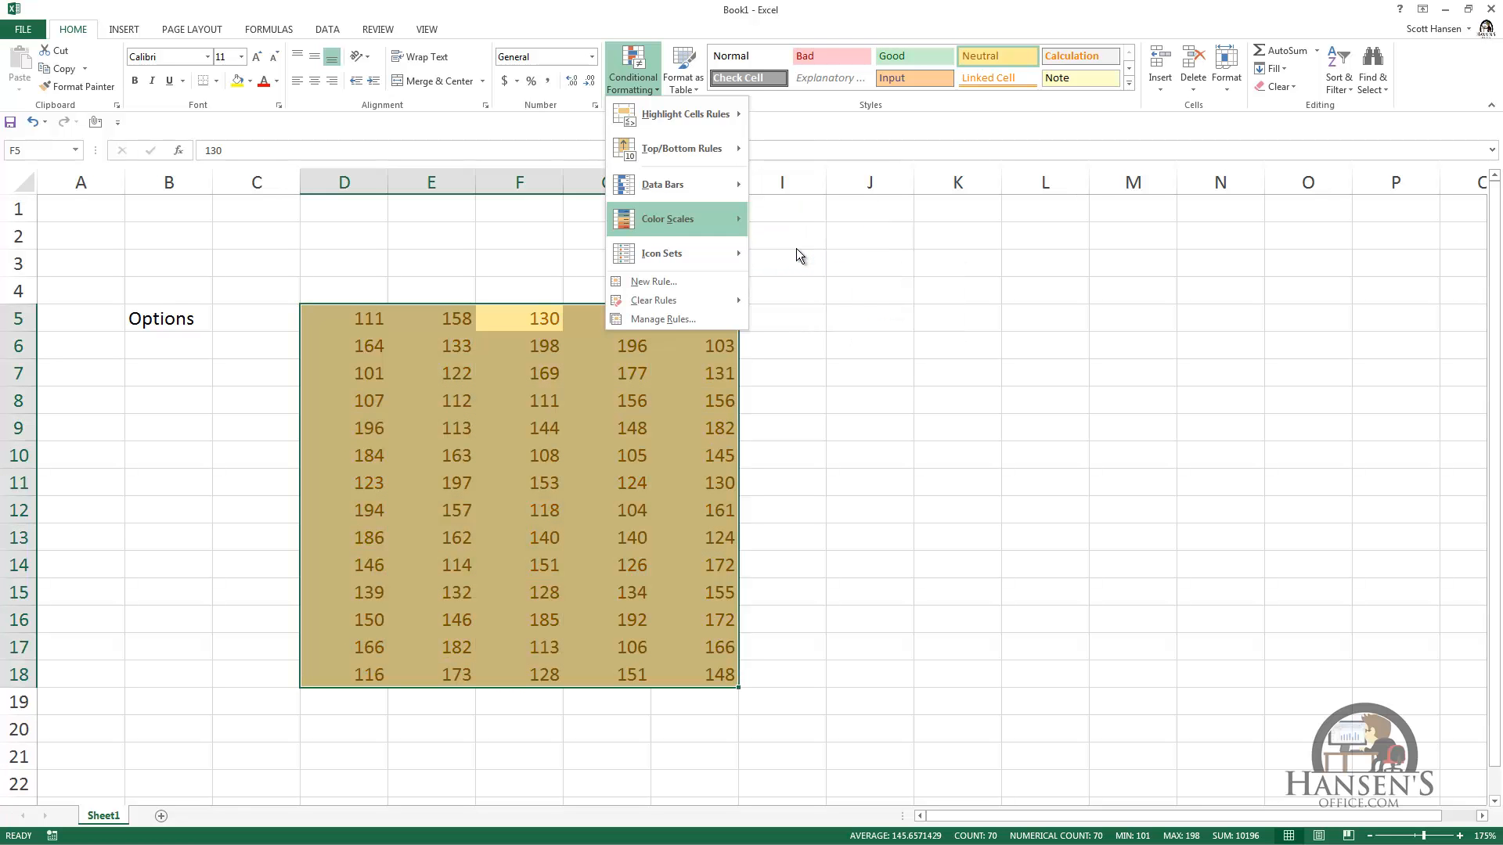
key(Escape)
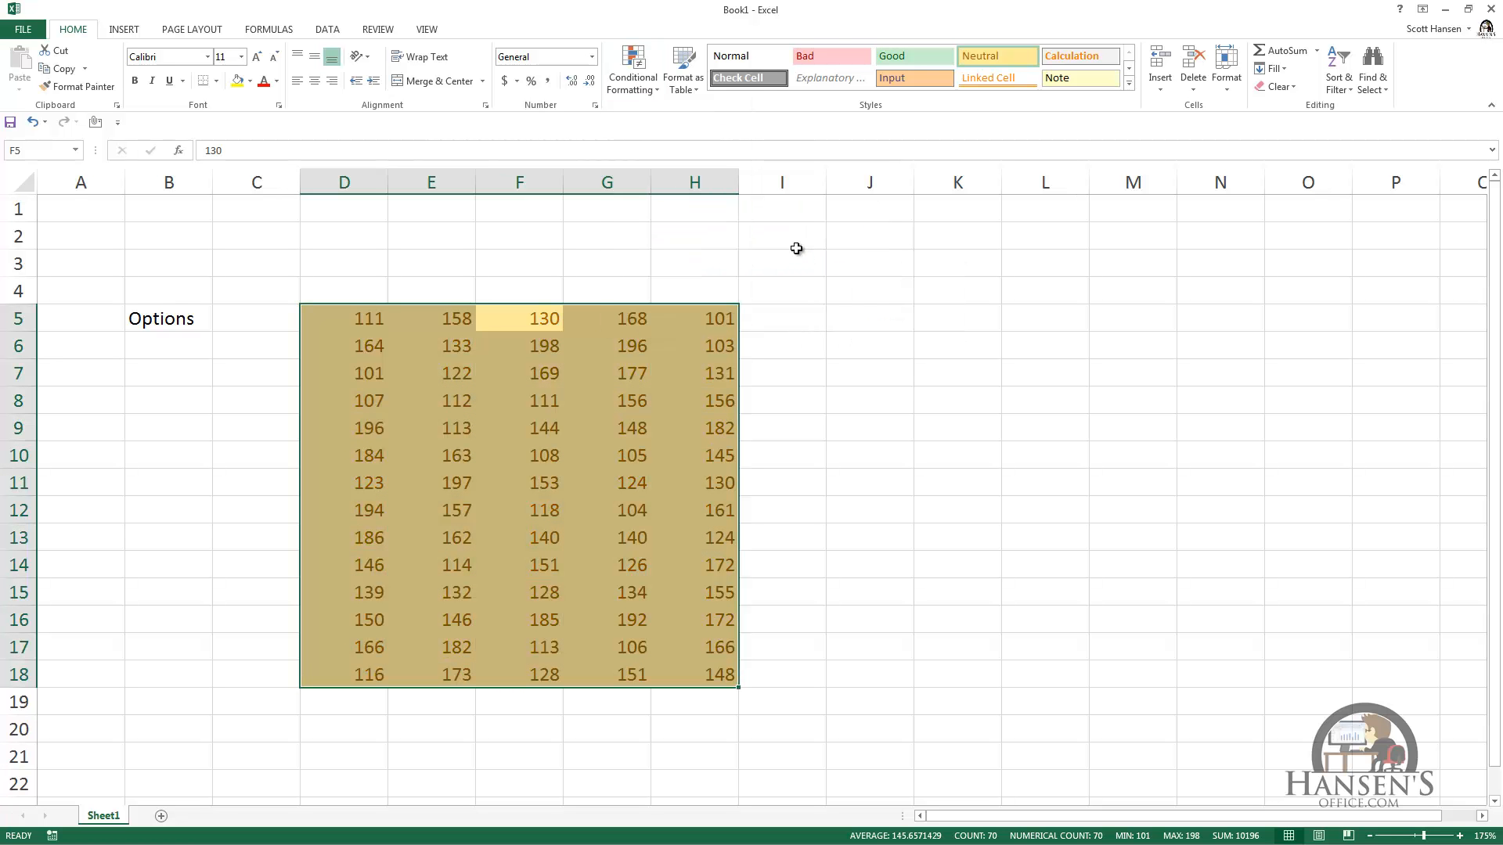
Step: Turn off Quick Analysis options on selection and Live Preview in the general Excel options, and deselect the number block
key(alt+f)
key(t)
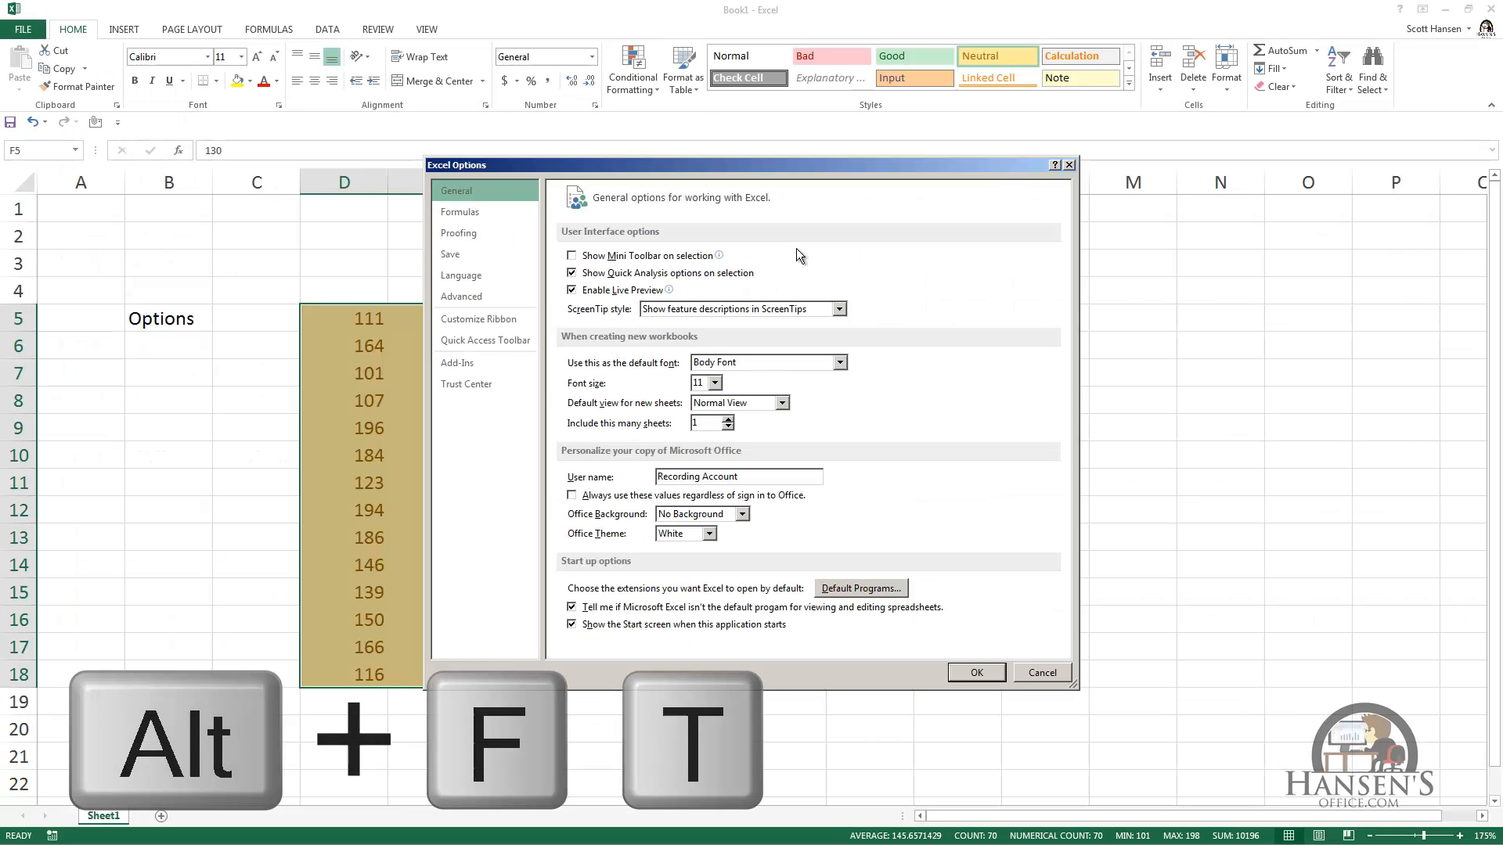
click(572, 273)
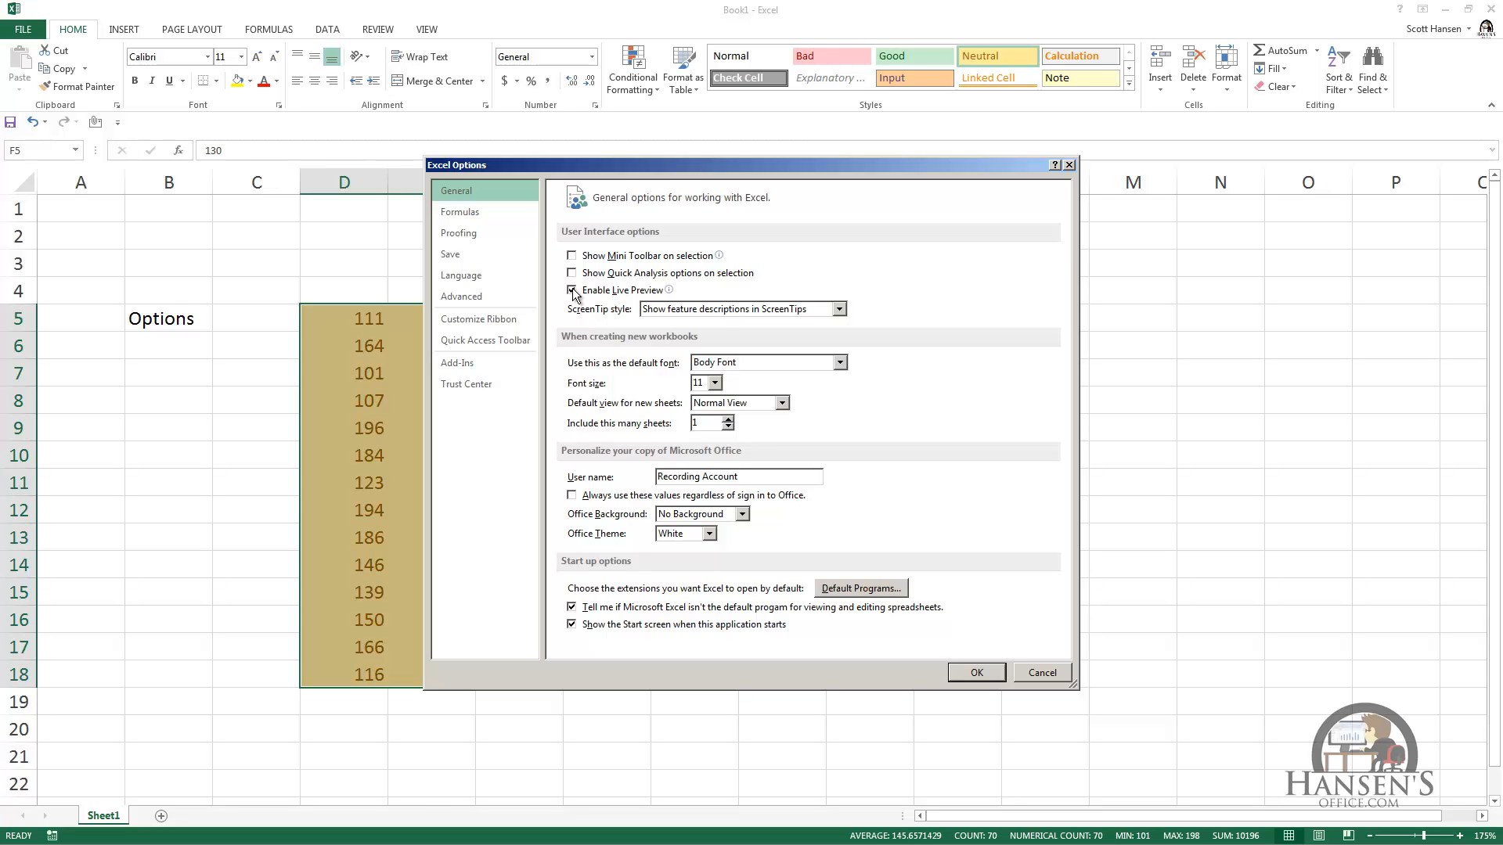
click(573, 291)
click(991, 672)
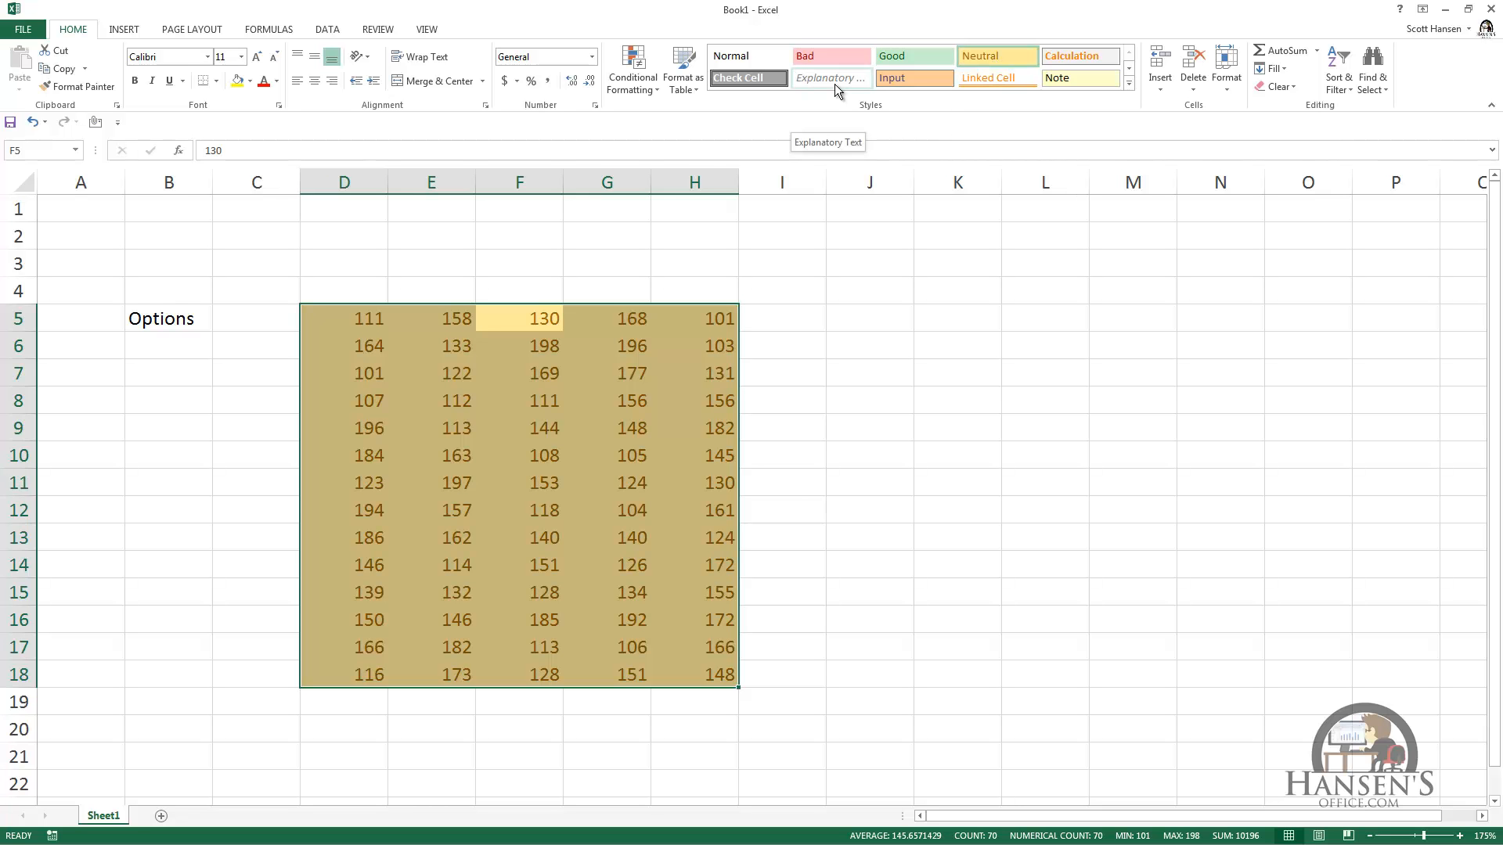
click(438, 267)
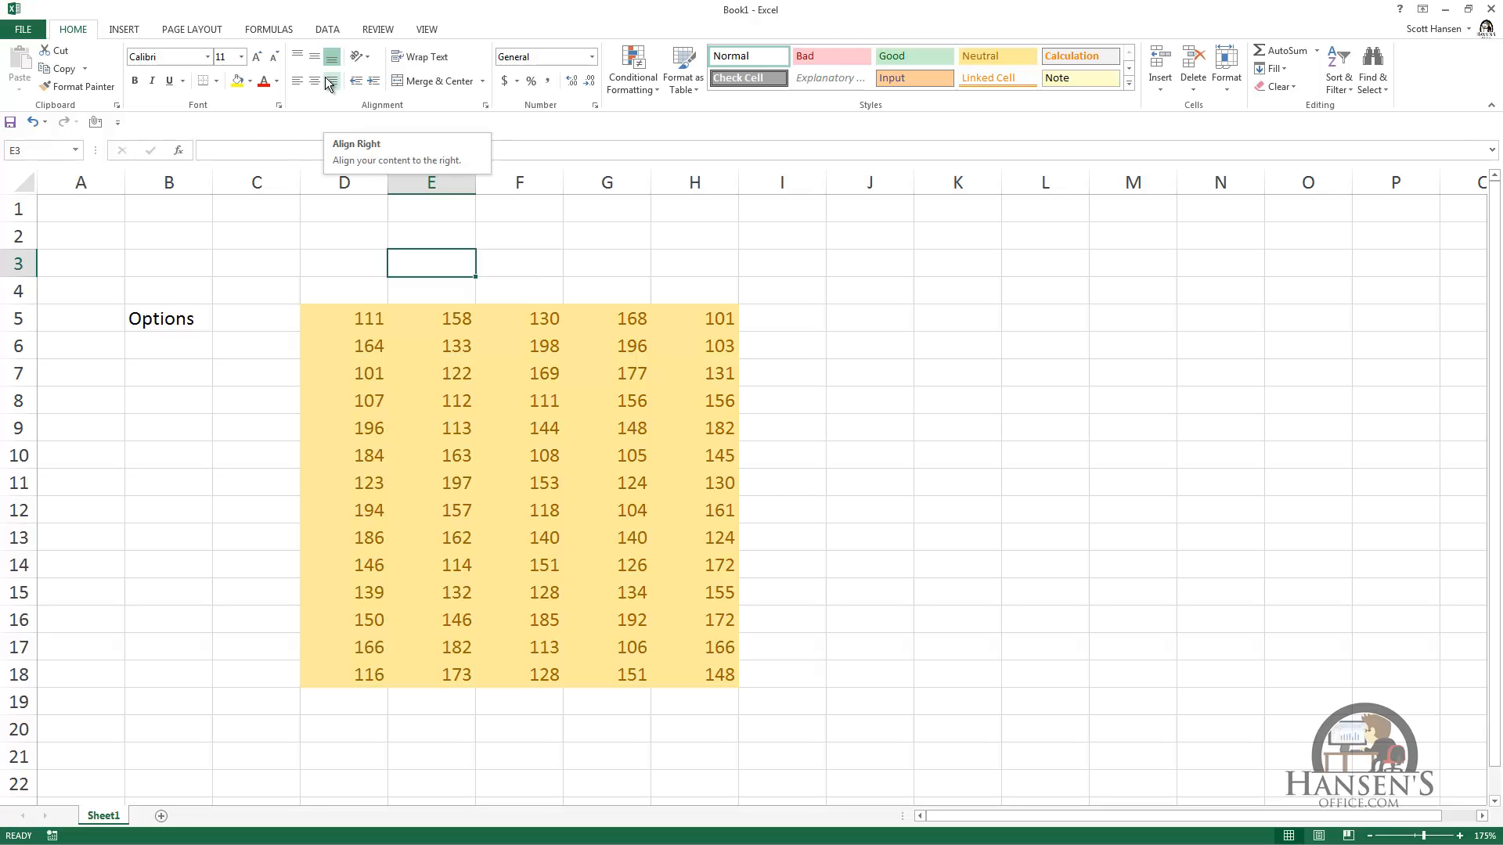
Step: Set the ScreenTip style to "Don't show feature descriptions in ScreenTips" in the general Excel options
key(alt)
key(f)
key(t)
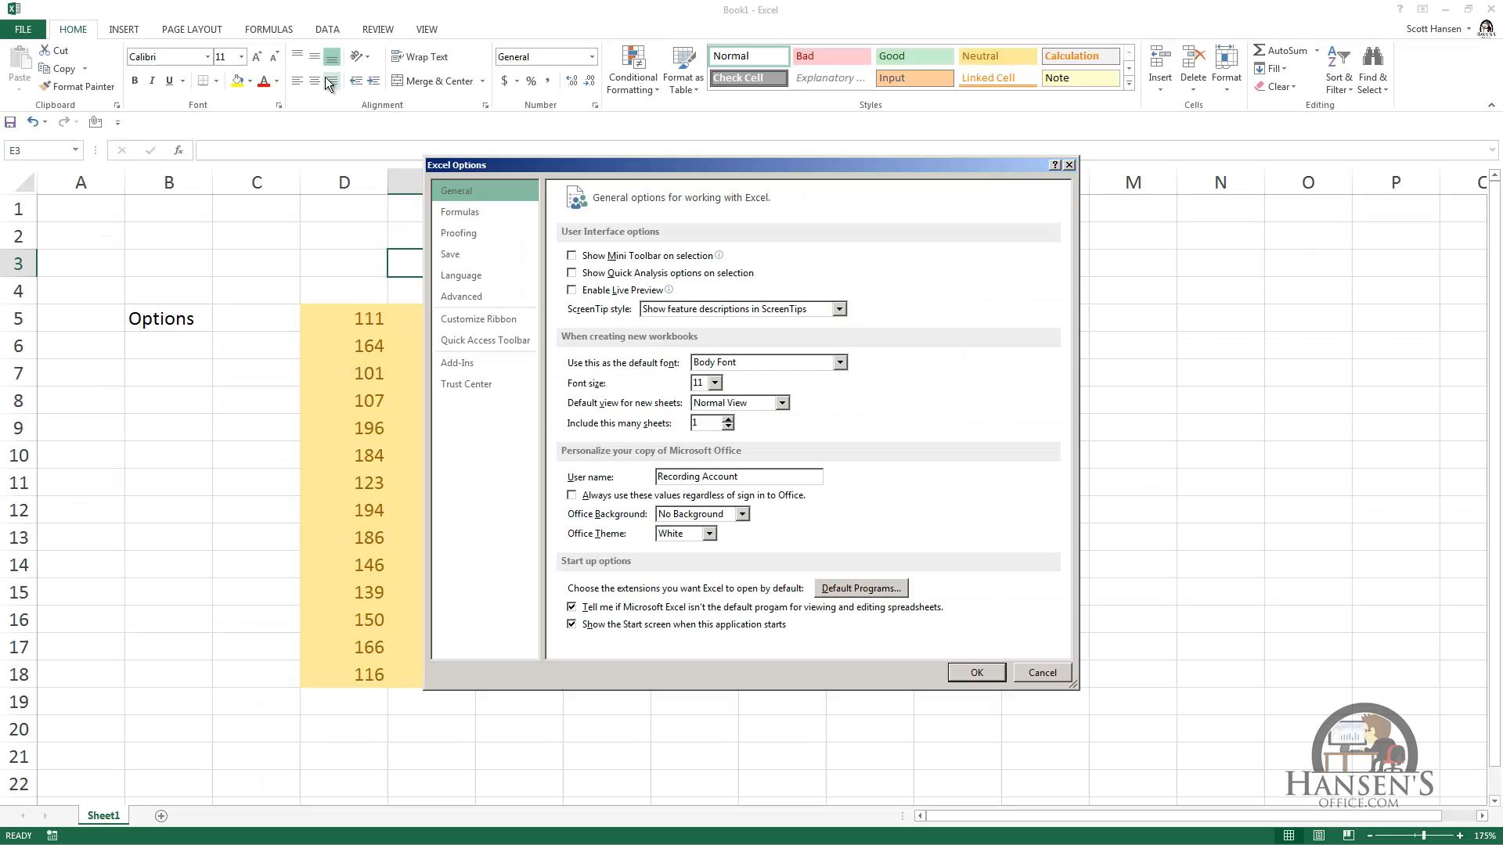
click(839, 309)
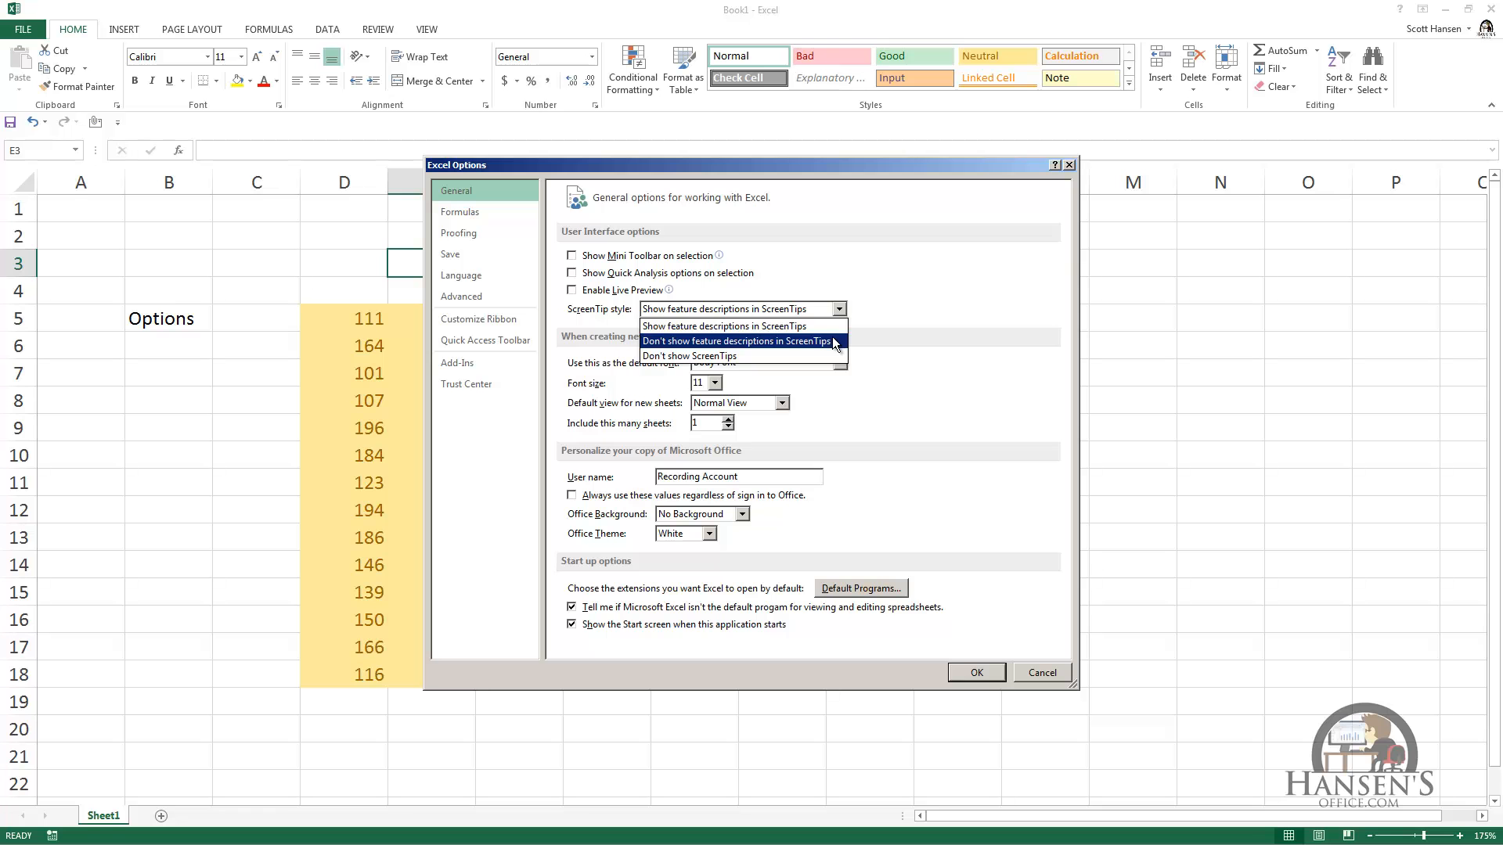
click(833, 342)
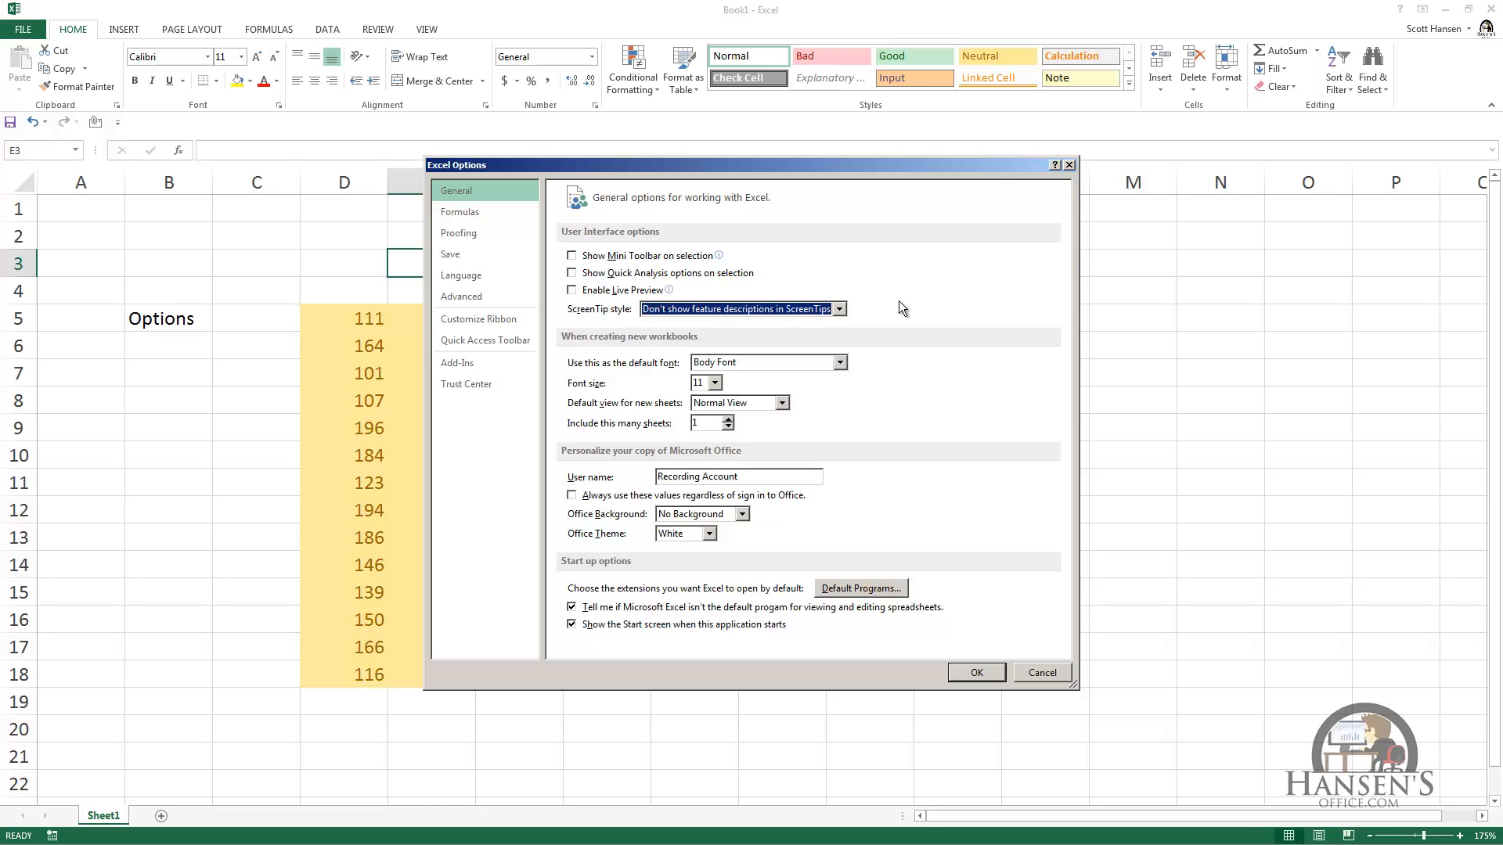
click(974, 673)
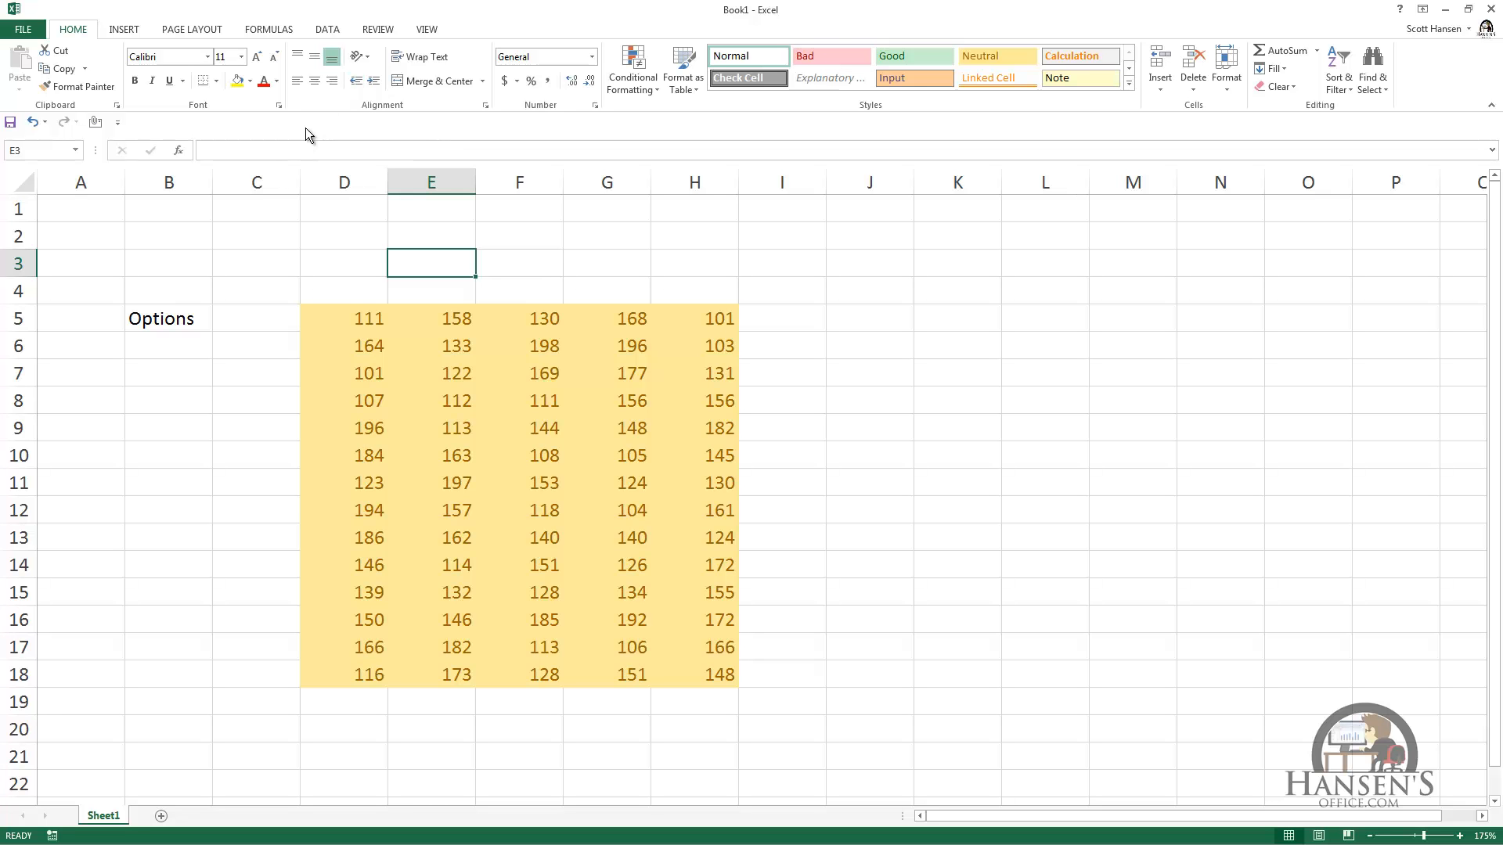
Step: Open the ScreenTip style choices in the general Excel options
key(alt)
key(f)
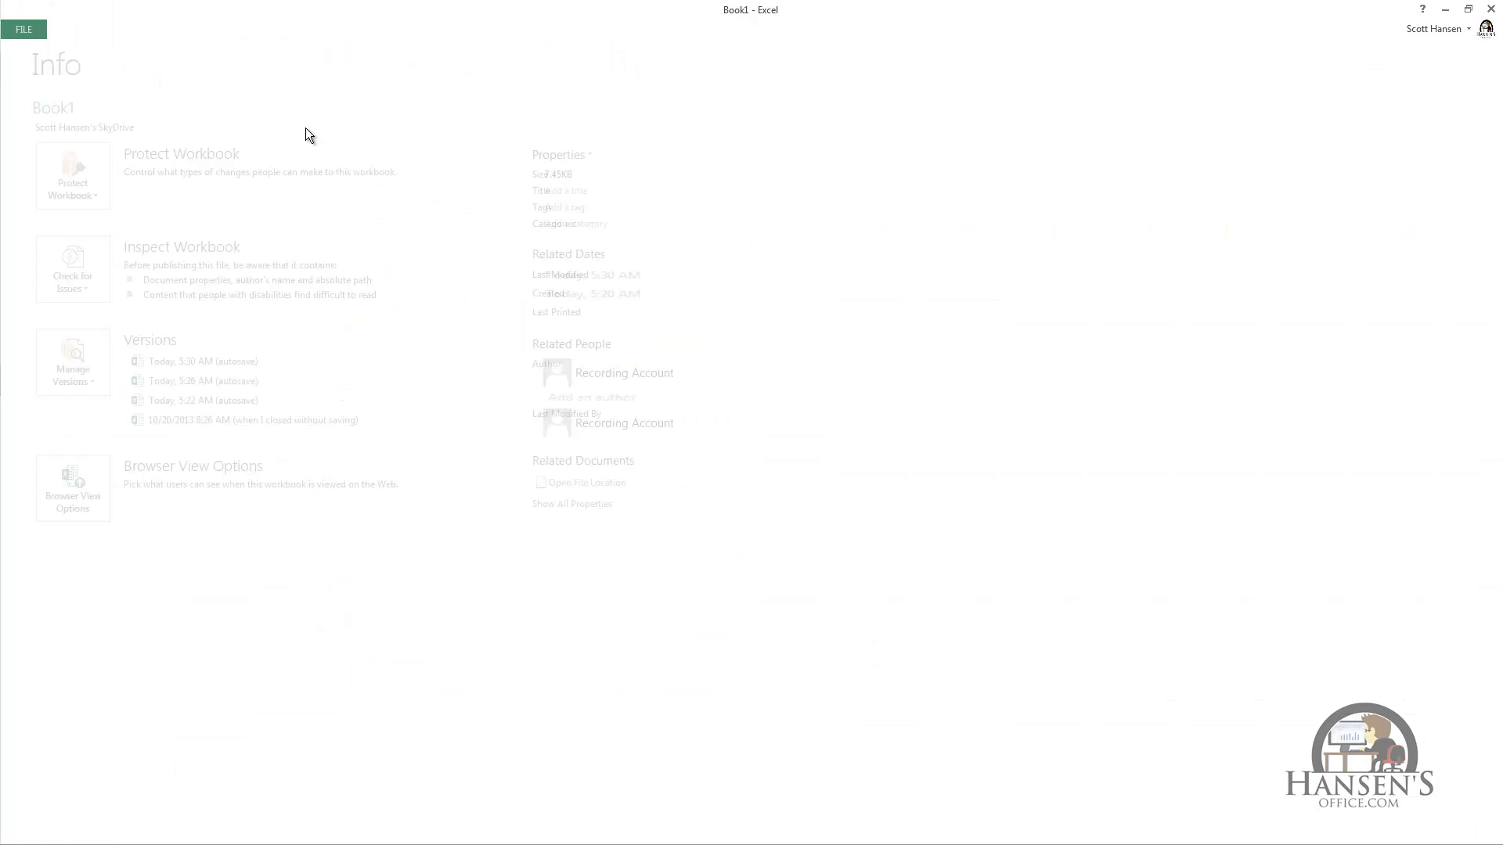
key(t)
click(841, 308)
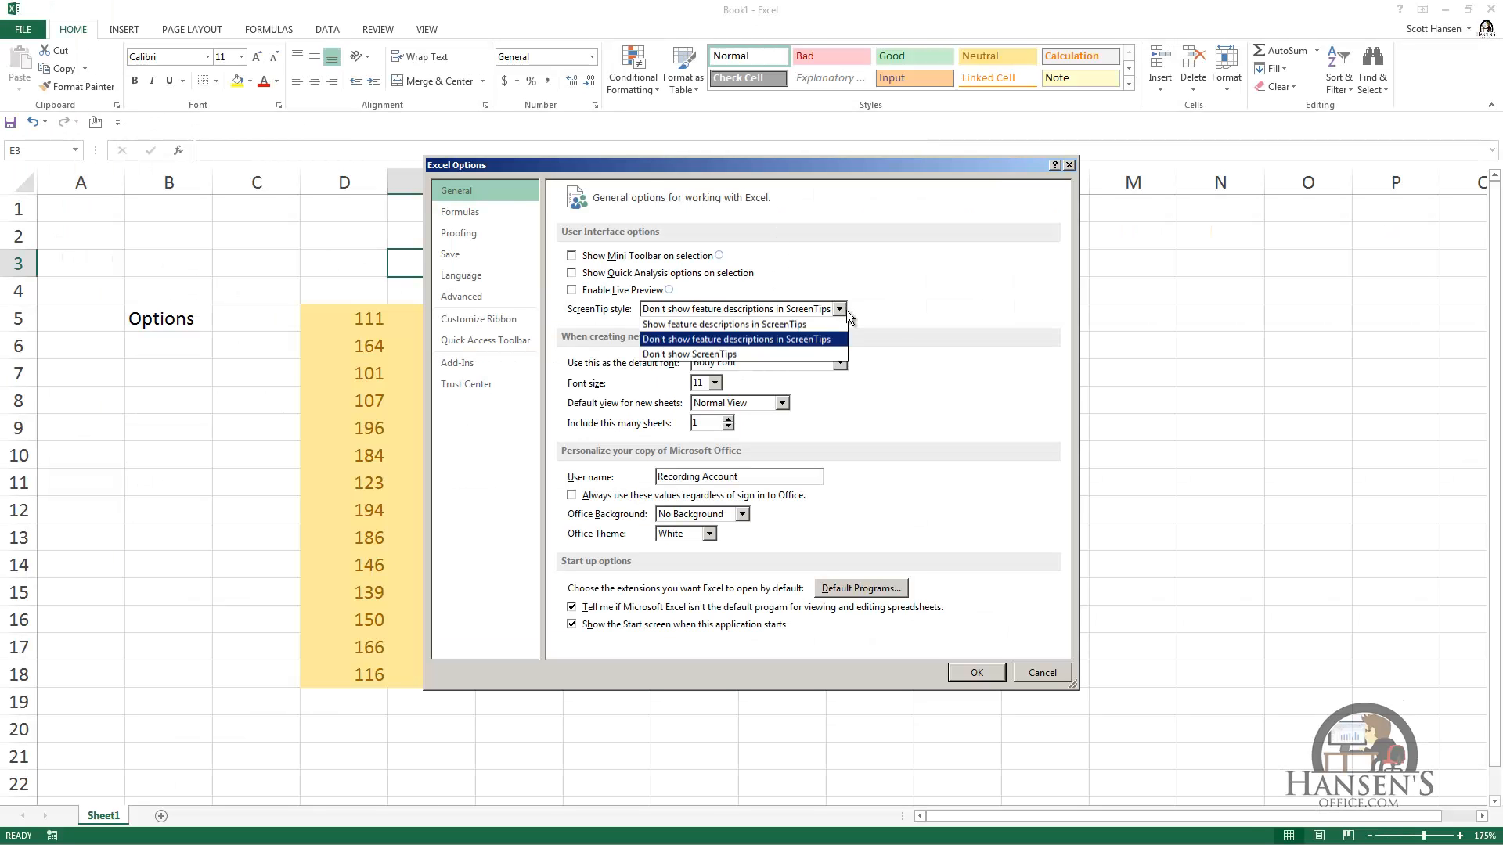